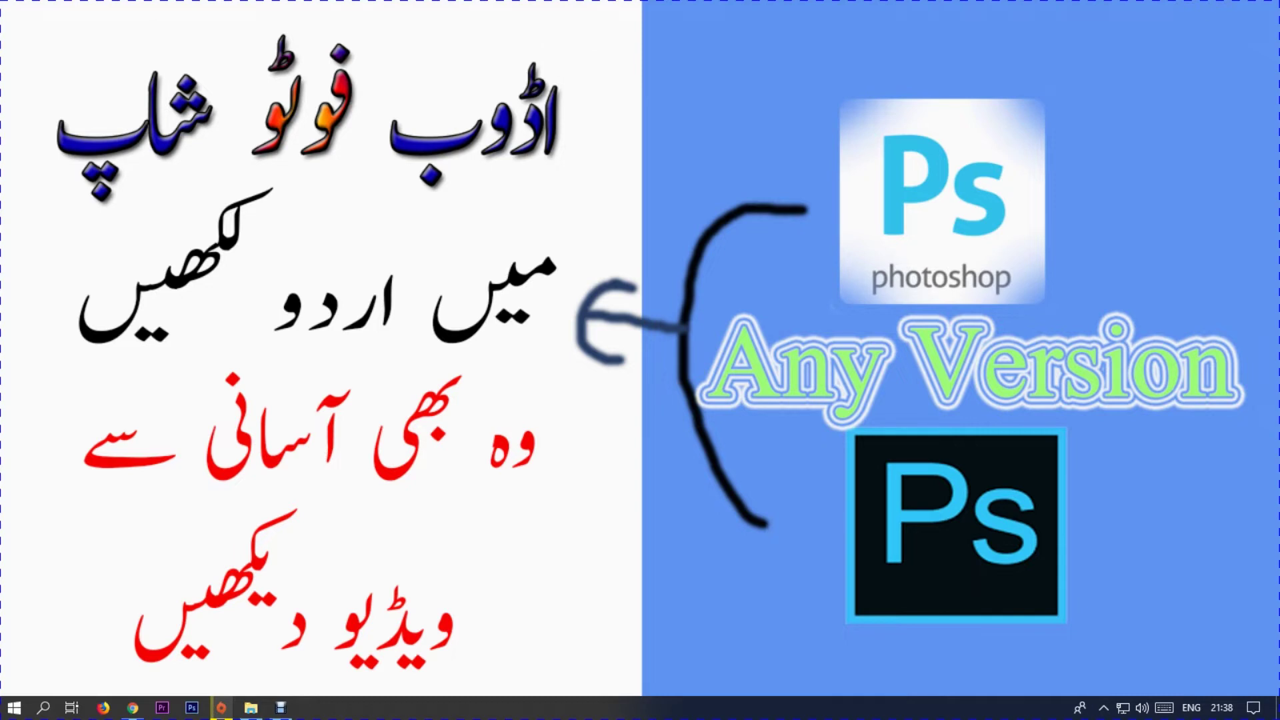
Step: Search Chrome for 'jameel noori nastaleeq' and open the urdujahan.com Urdu fonts result
left_click(133, 707)
type("jam")
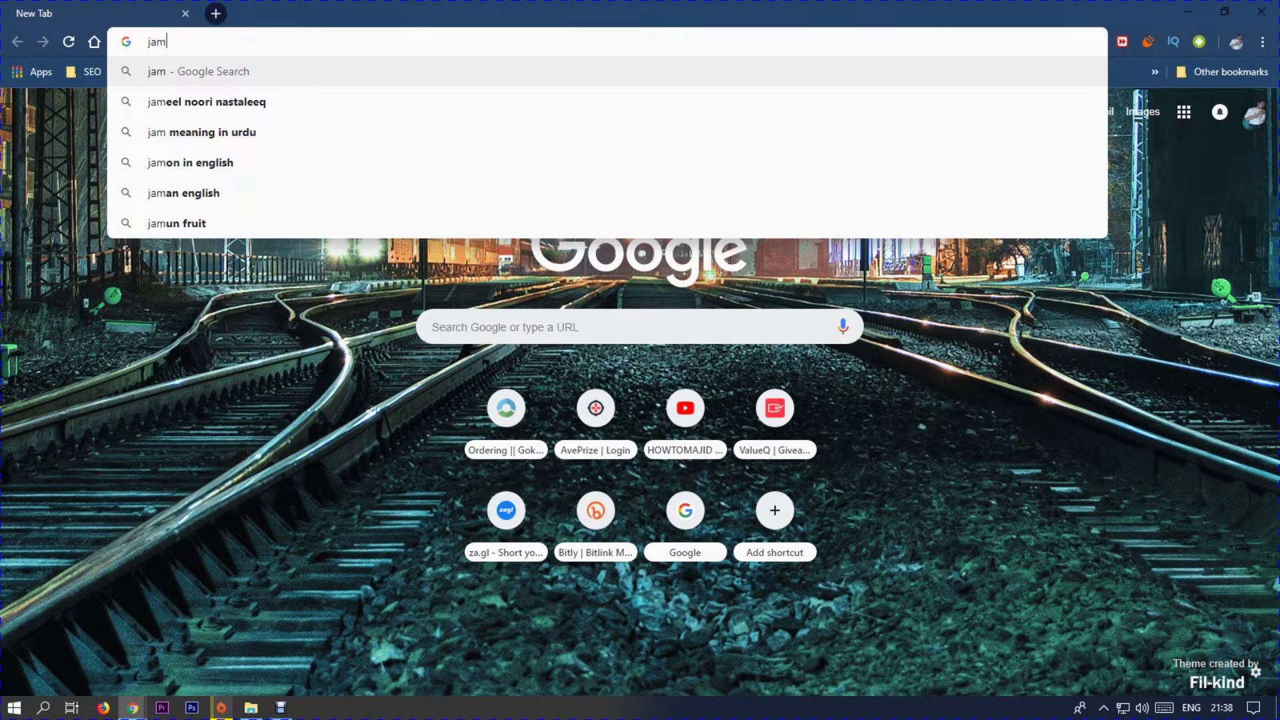
key("Down")
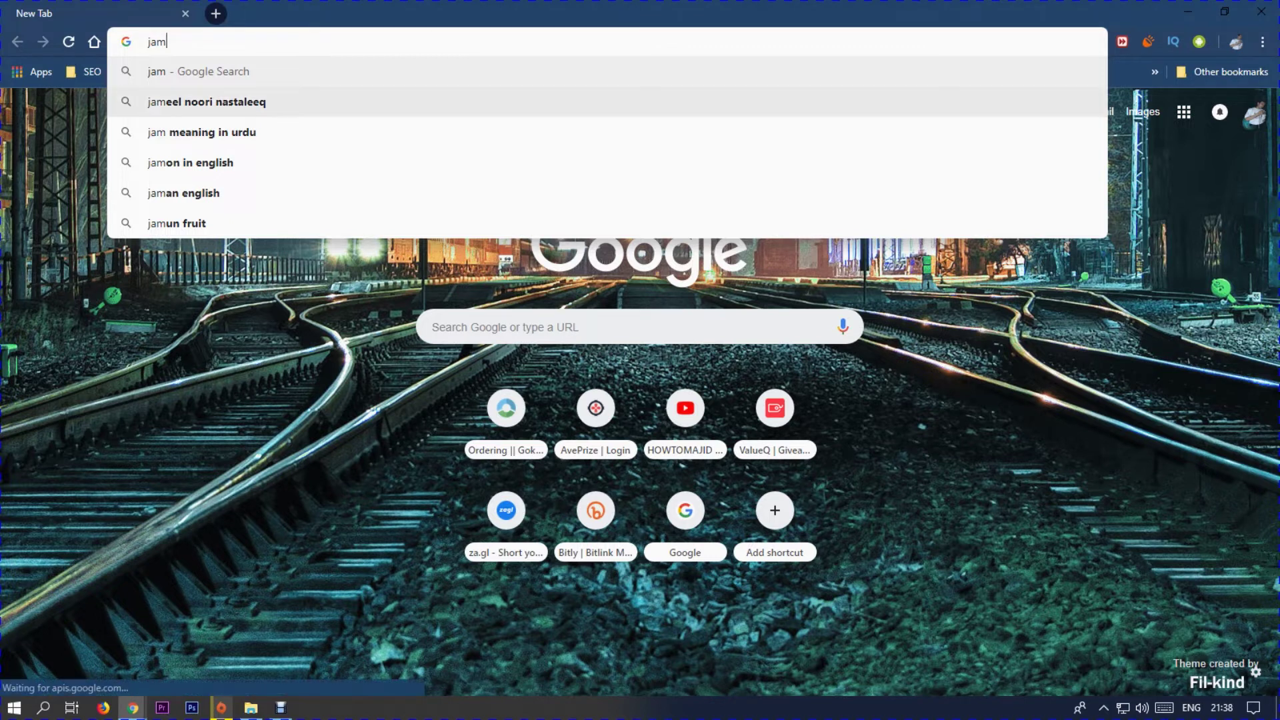
key("Return")
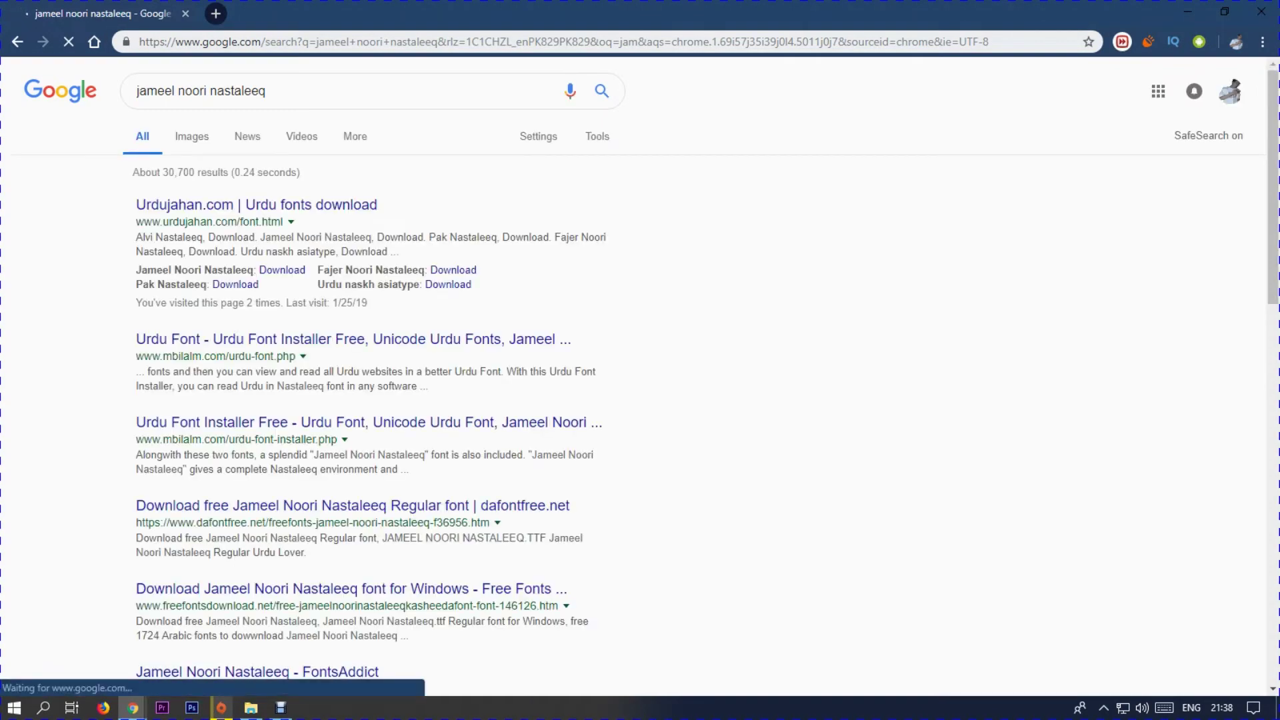
left_click(256, 205)
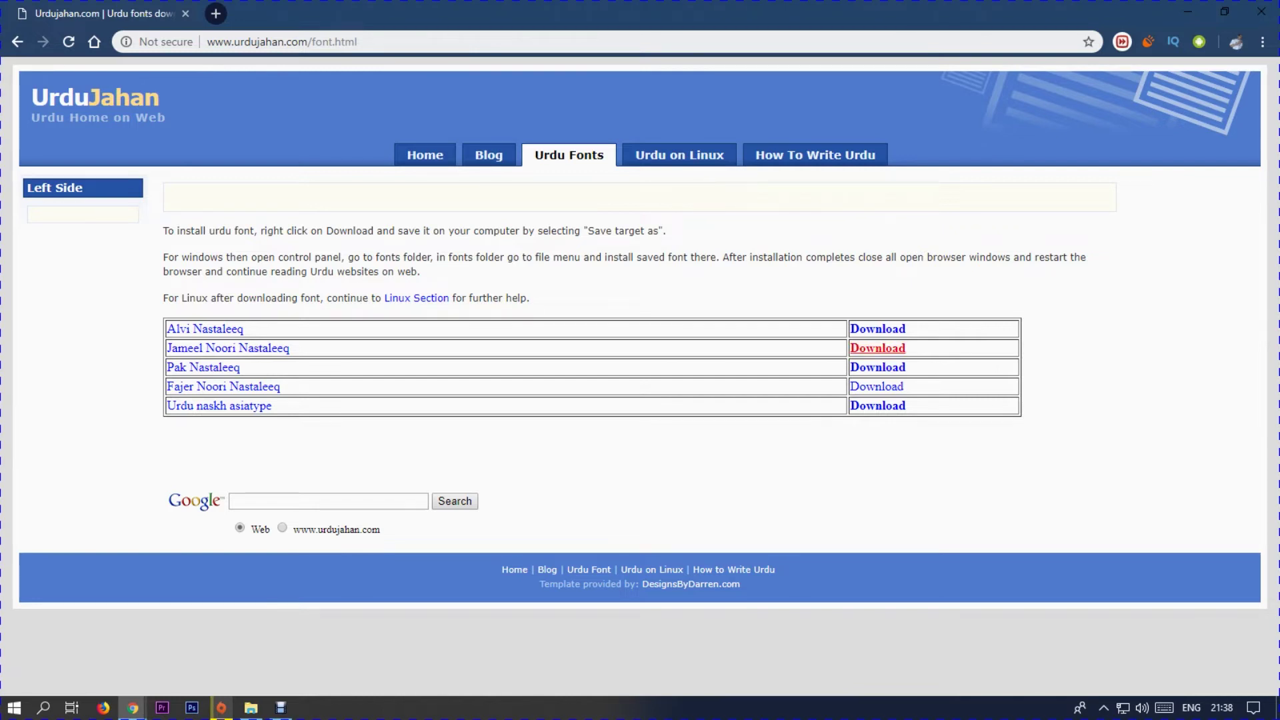
Step: Download the Jameel Noori Nastaleeq zip from UrduJahan, accepting the existing download, and open its folder
left_click(877, 347)
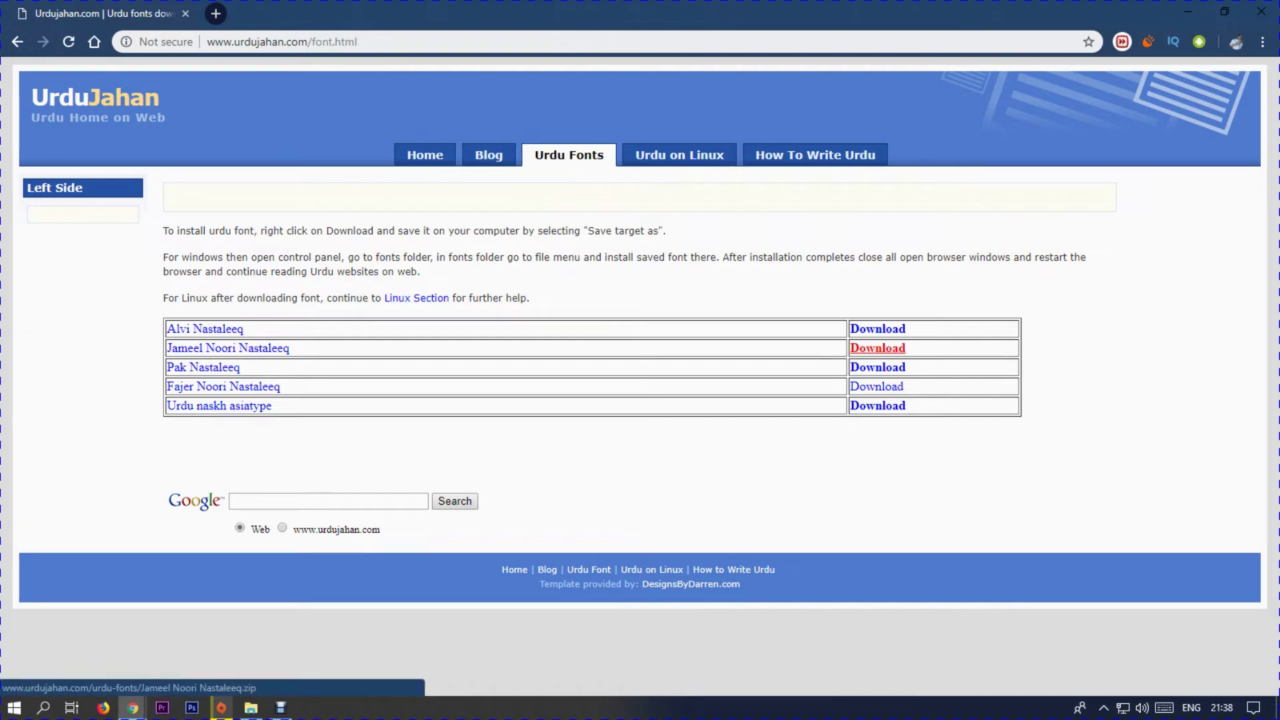
left_click(877, 348)
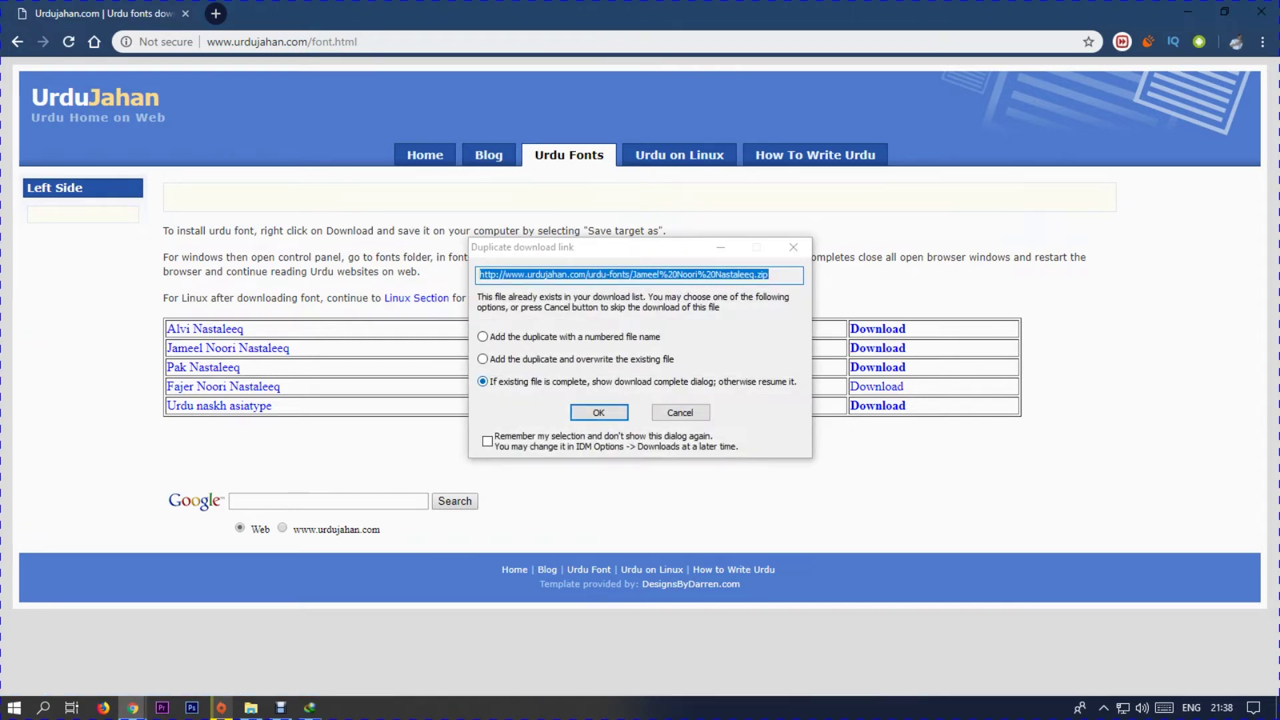
key("Return")
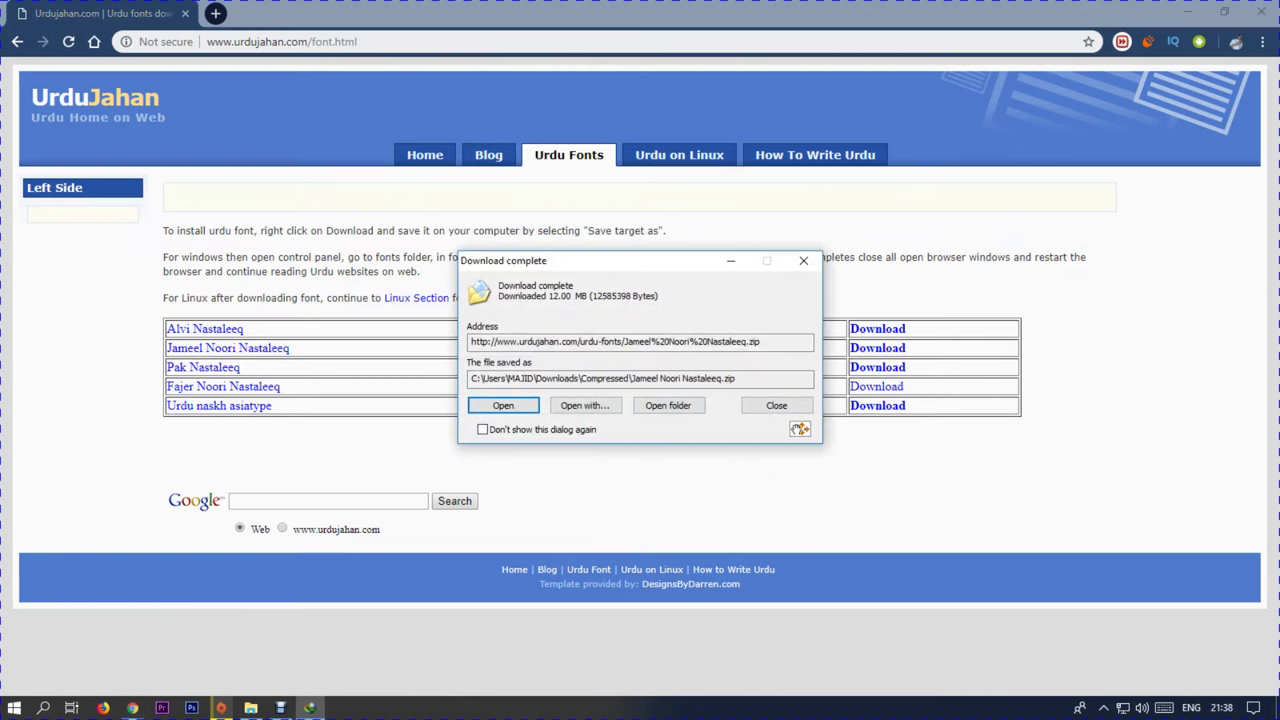
left_click(669, 406)
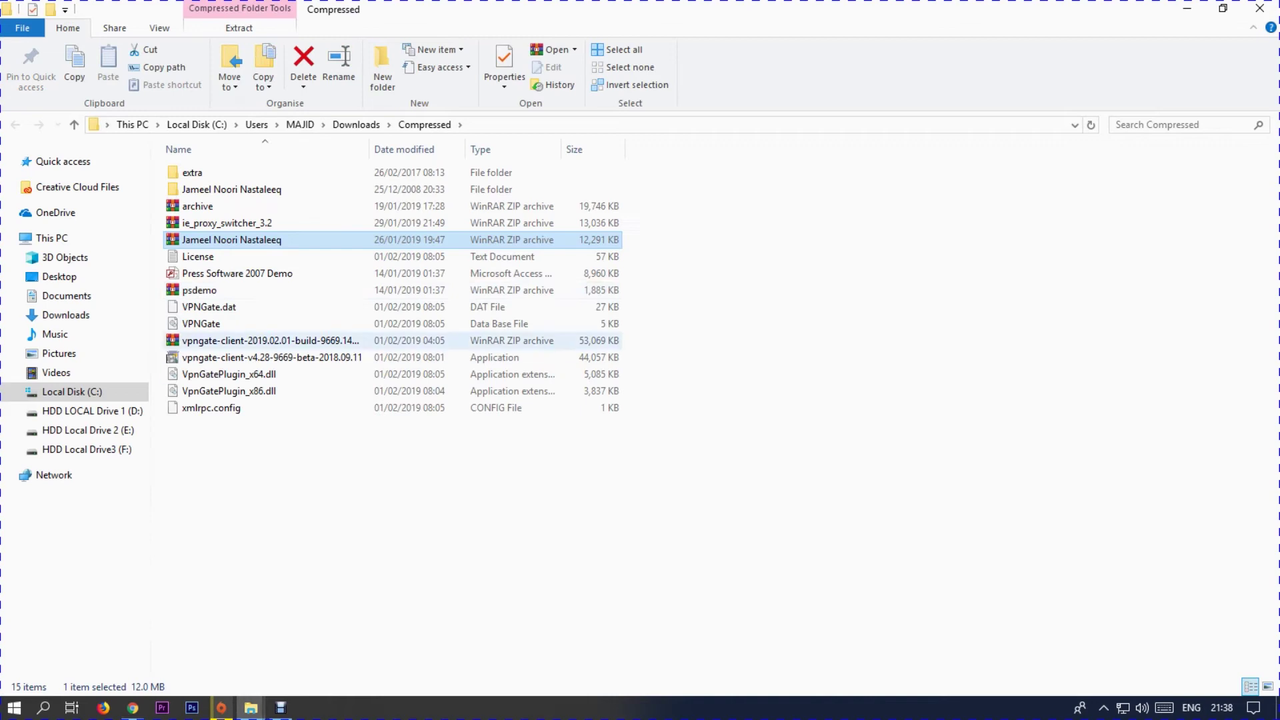
Step: Install the Jameel Noori Nastaleeq Kasheeda font from the extracted folder, replacing the existing copy
double_click(231, 189)
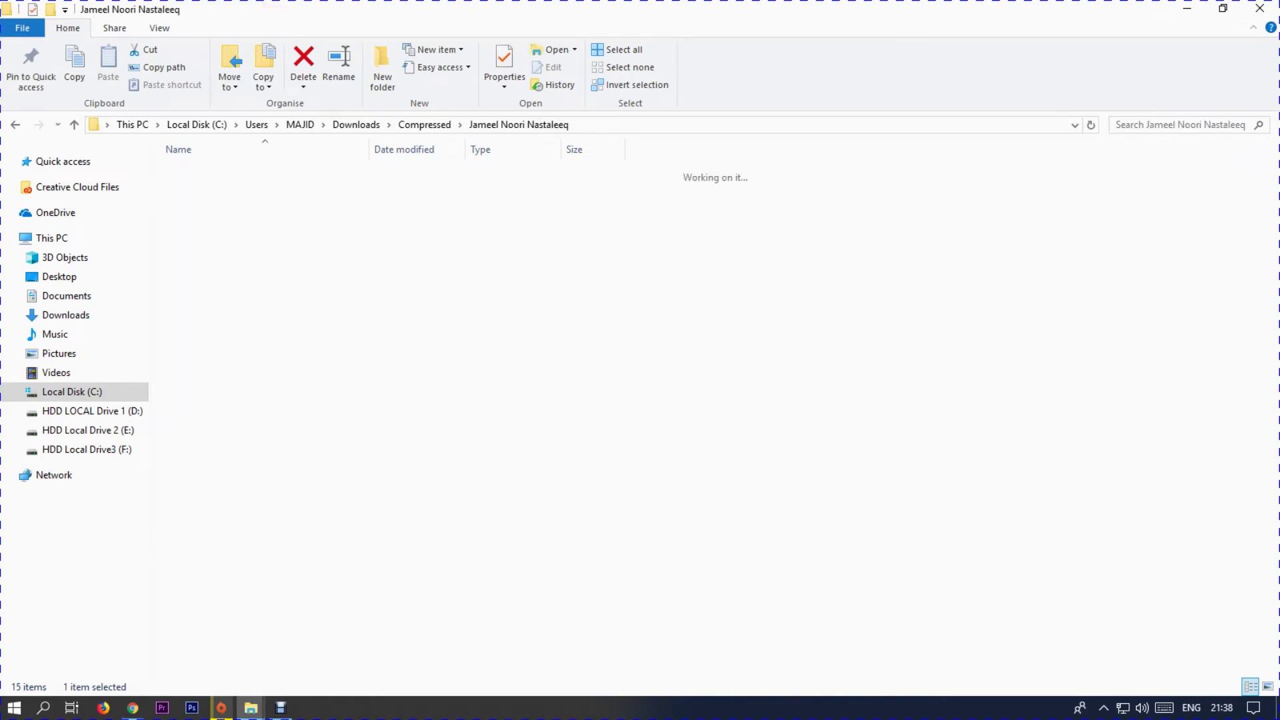
double_click(253, 173)
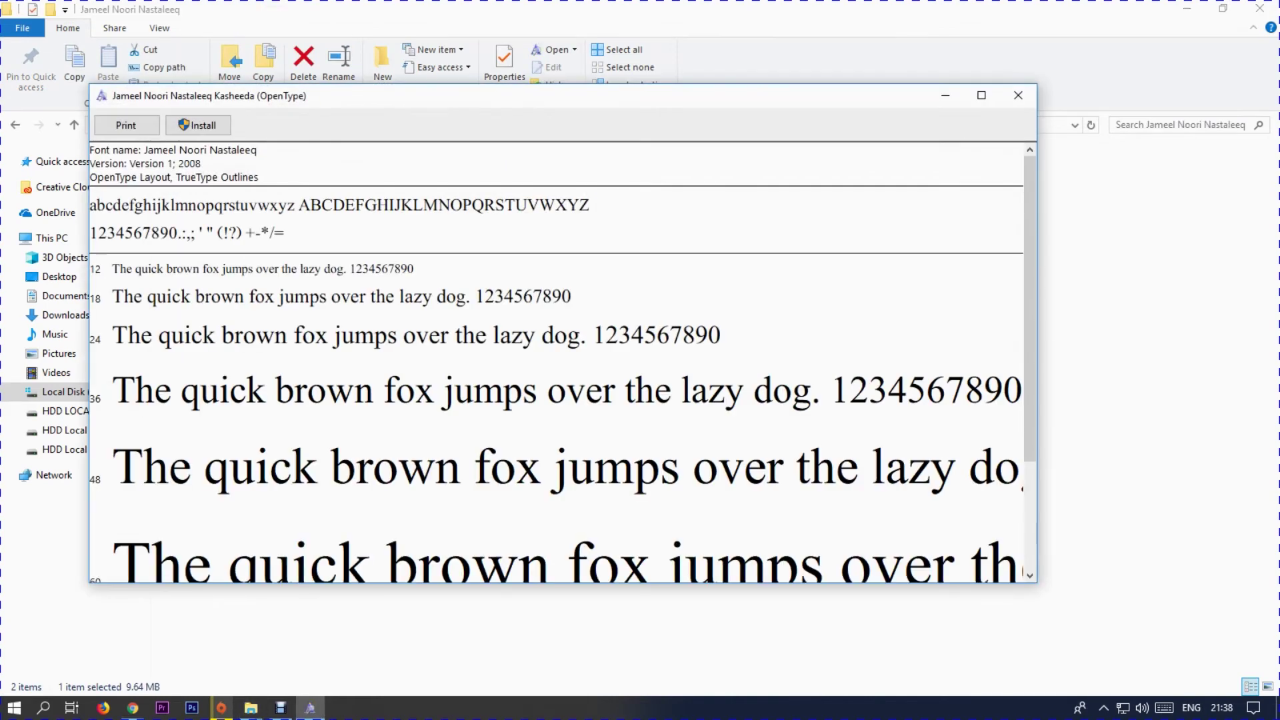
left_click(197, 124)
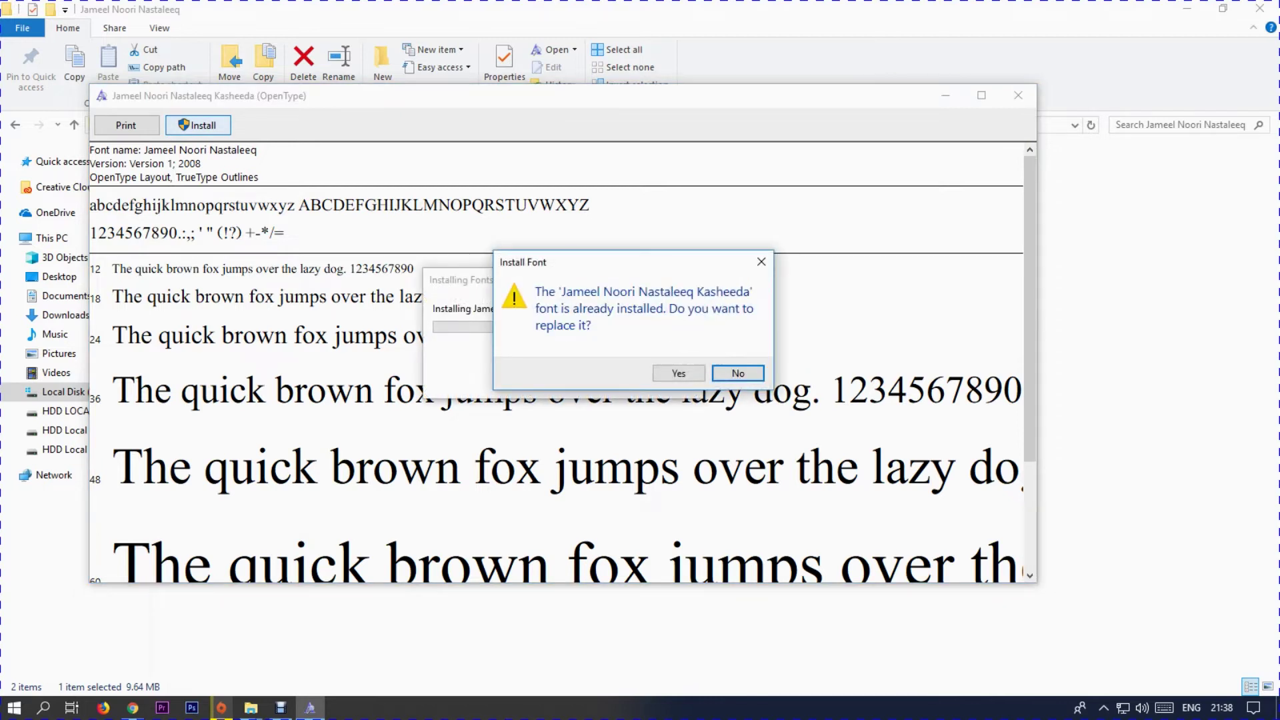
left_click(678, 373)
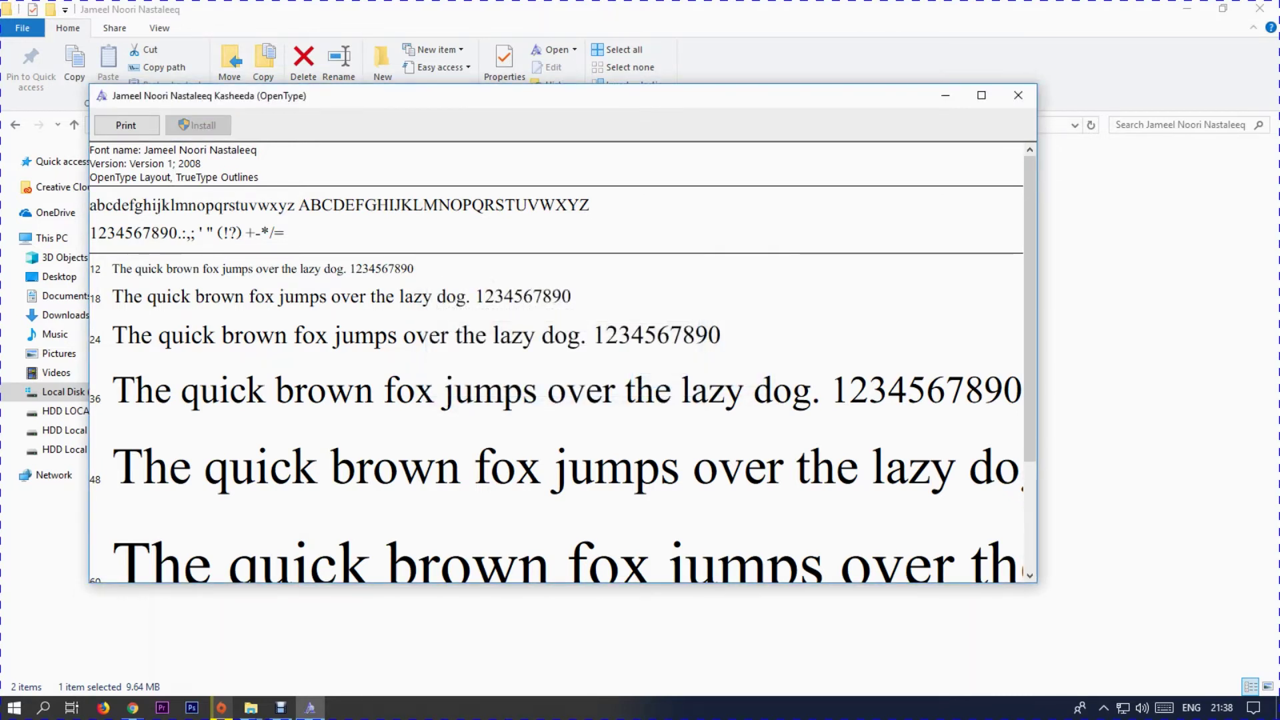
left_click(1018, 95)
Step: Install the regular Jameel Noori Nastaleeq font, replacing the existing copy, and minimize Explorer
left_click(227, 189)
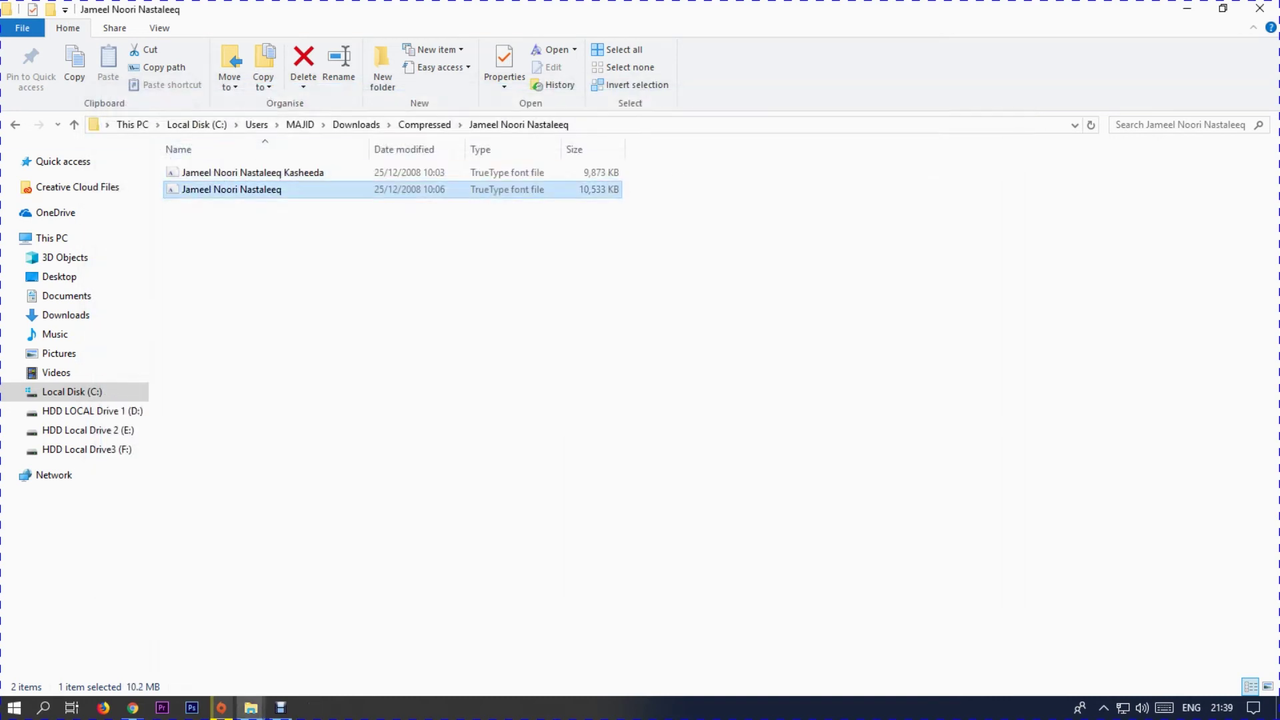
double_click(227, 190)
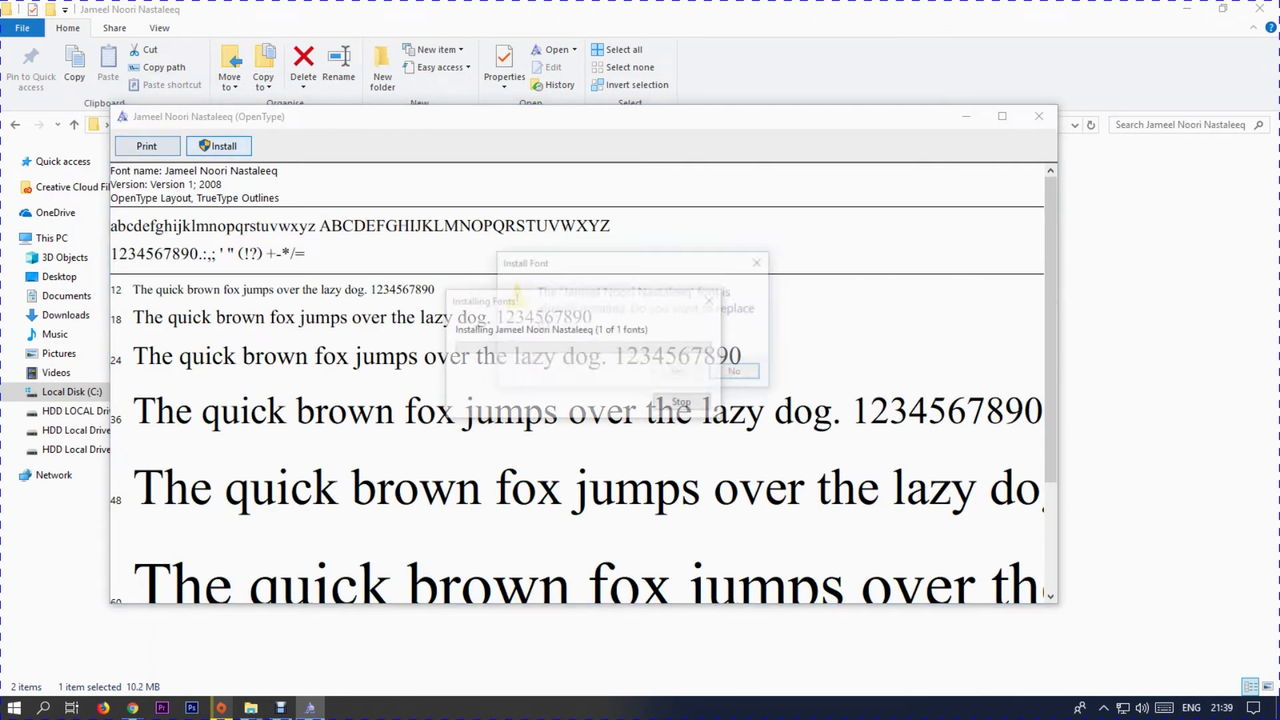
left_click(678, 371)
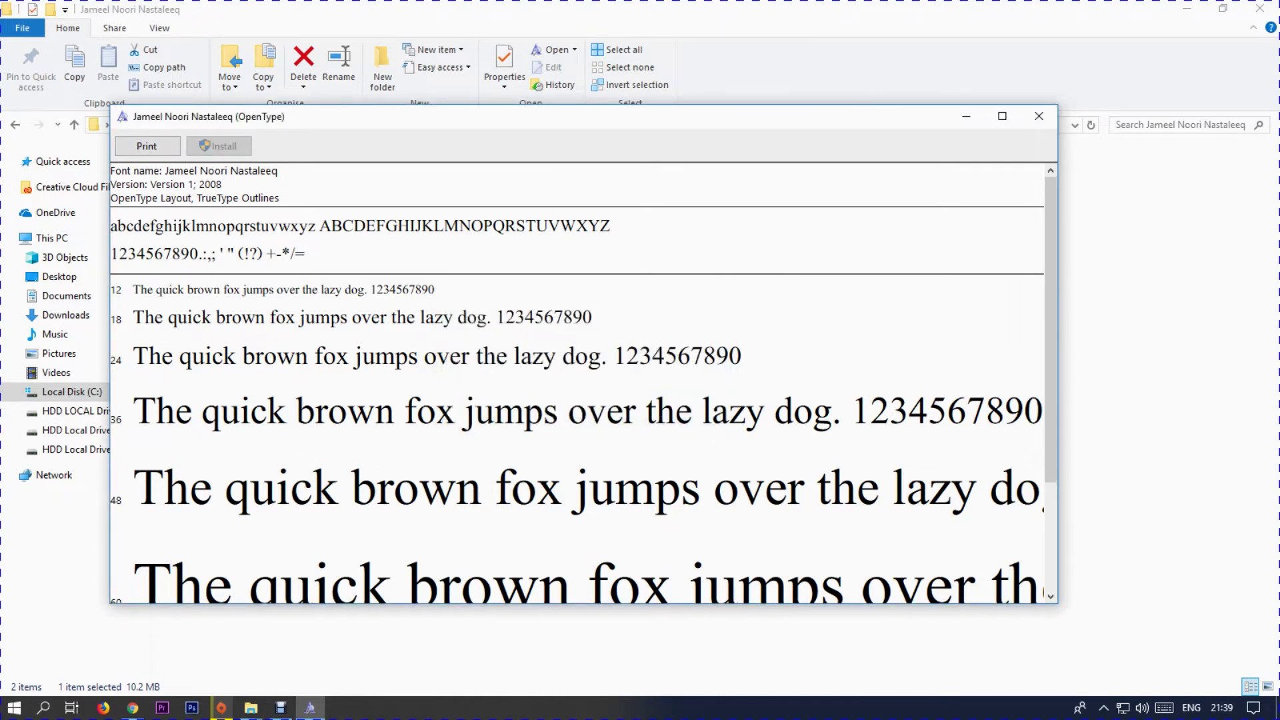
left_click(1039, 116)
left_click(1187, 8)
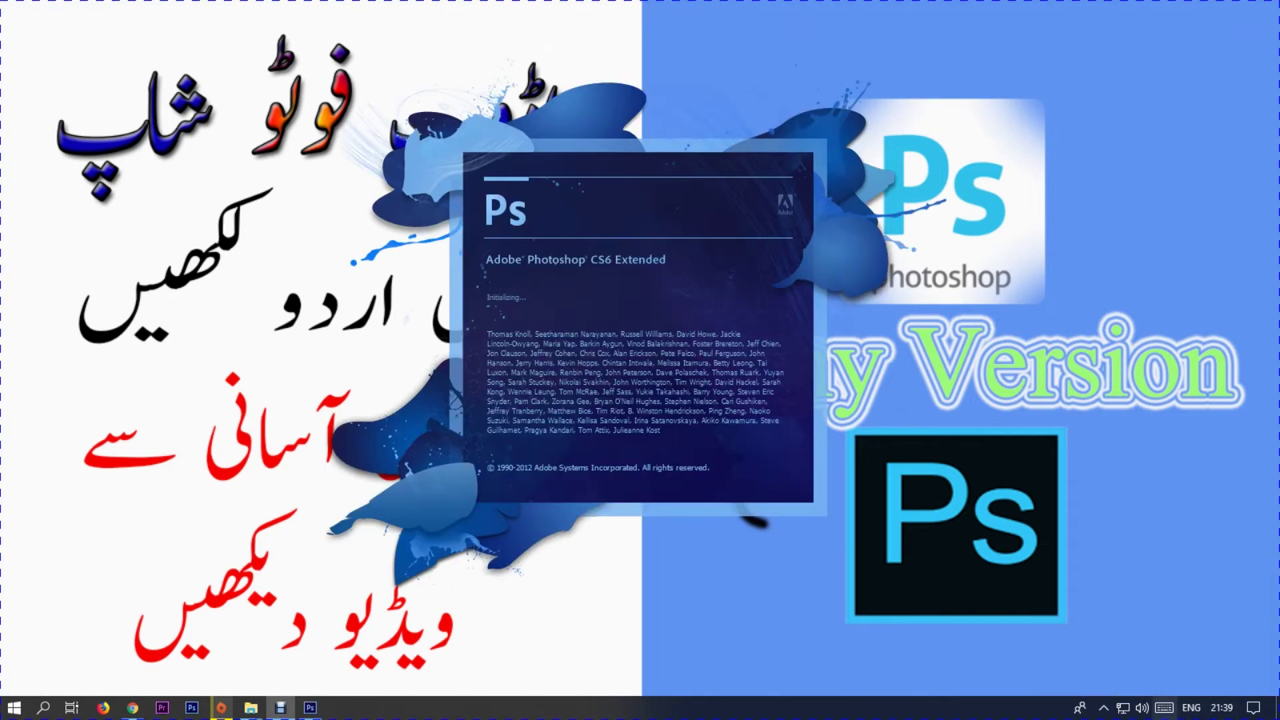
Step: Open the taskbar keyboard input language choices while Photoshop CS6 finishes loading
left_click(1191, 707)
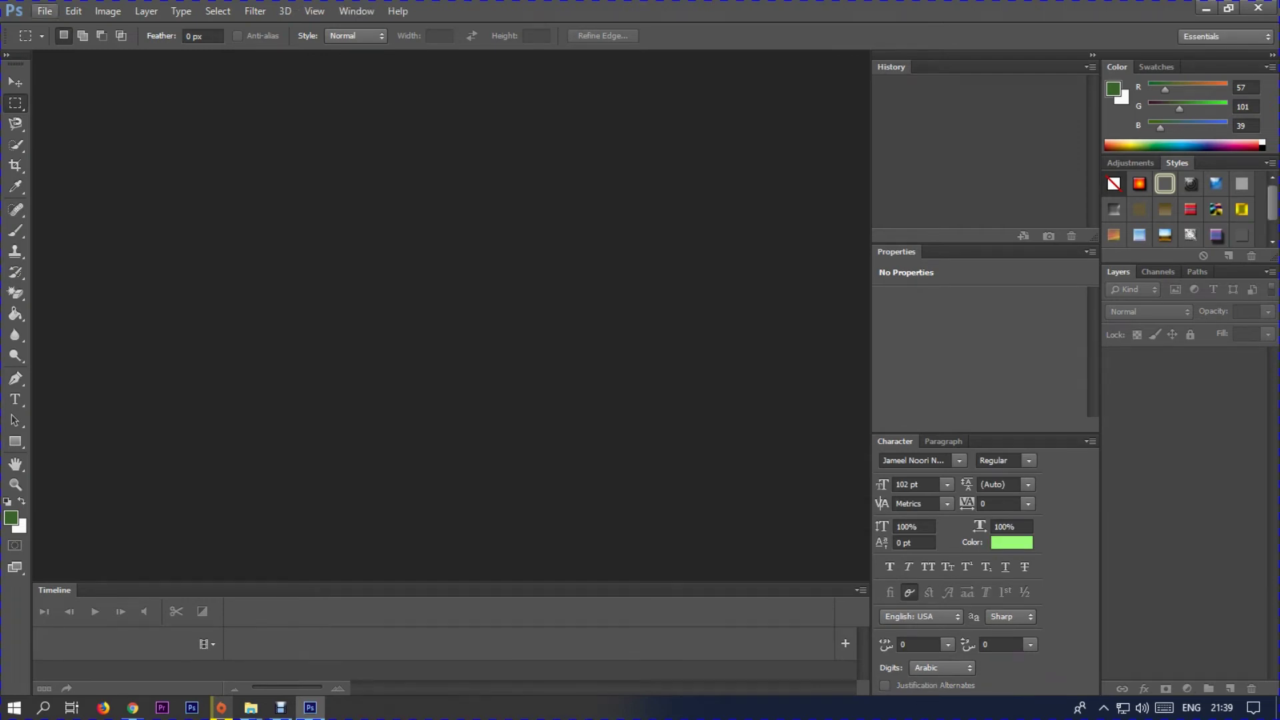
Step: Set the Type preferences text engine to Middle Eastern and confirm with OK
left_click(73, 11)
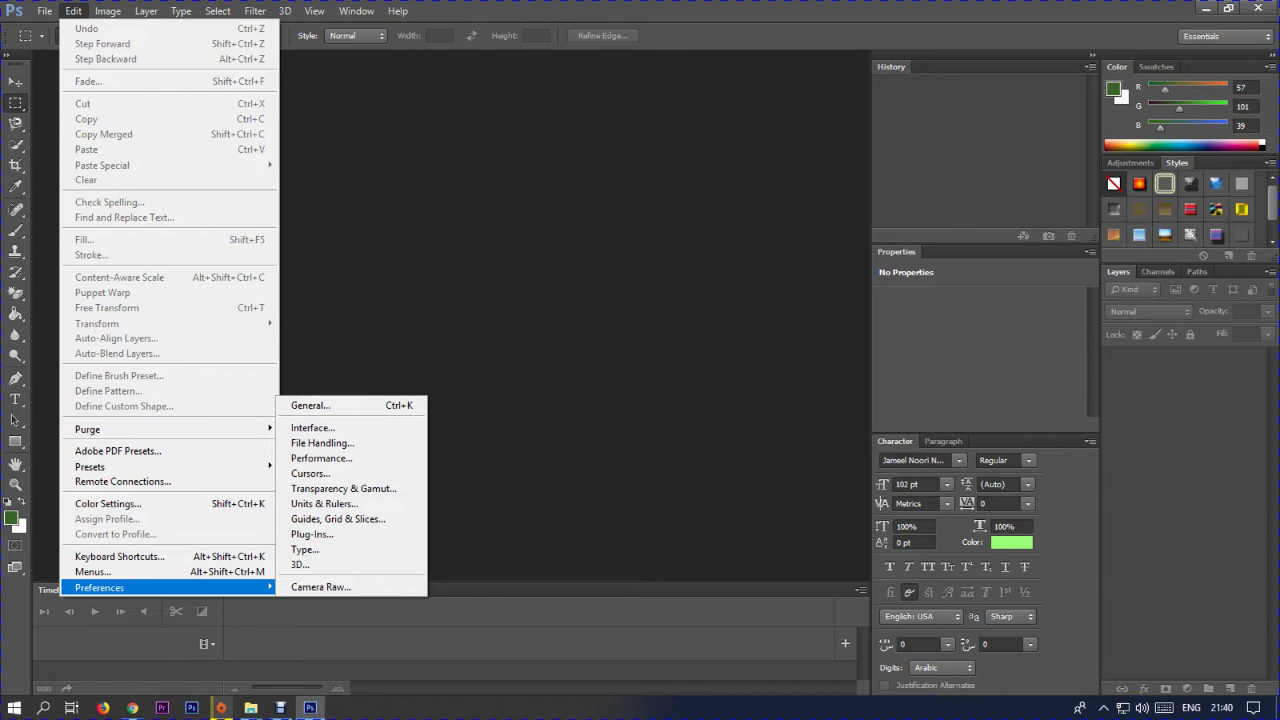
left_click(310, 405)
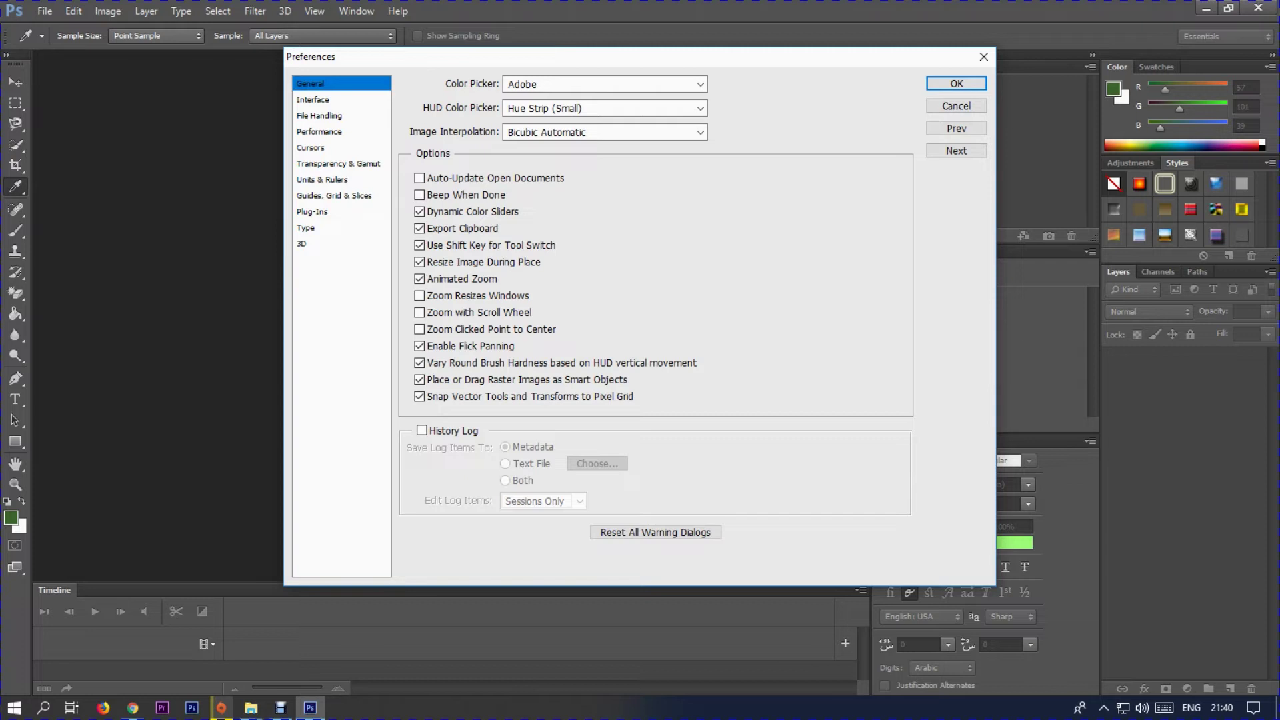
left_click(305, 227)
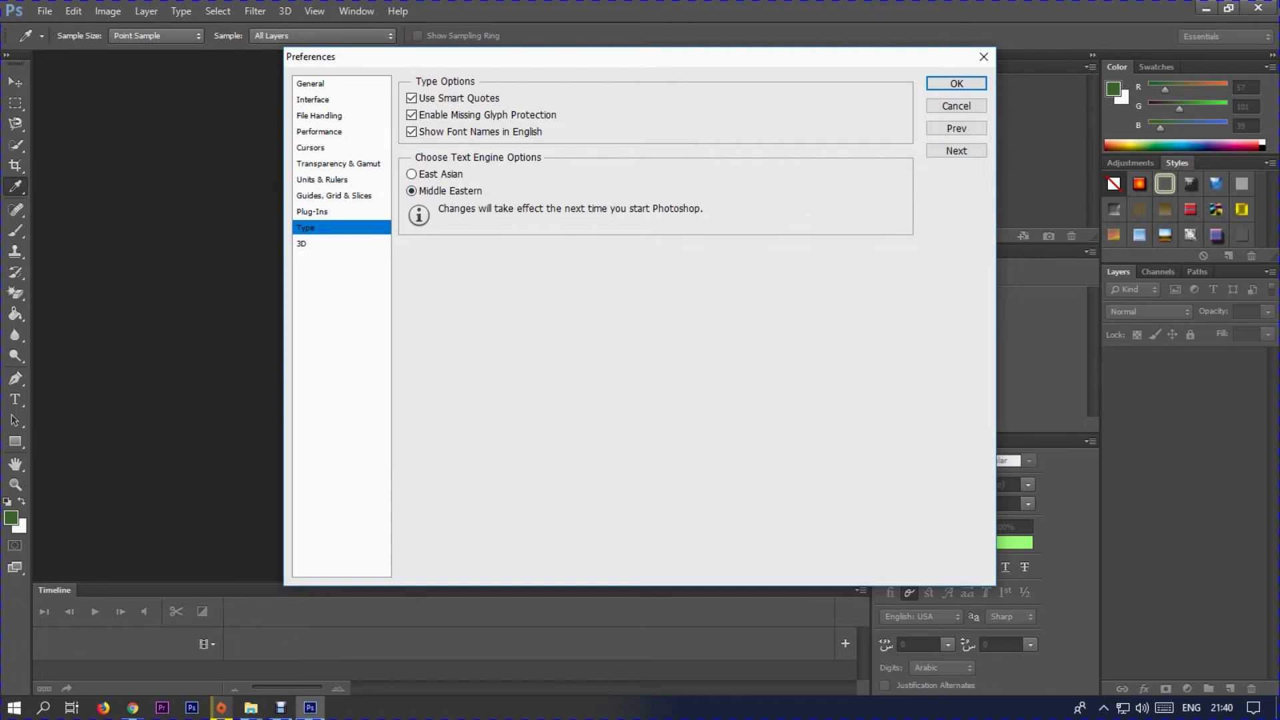
left_click(956, 83)
Step: Create a new 1280×720 pixel document with a White background
left_click(44, 10)
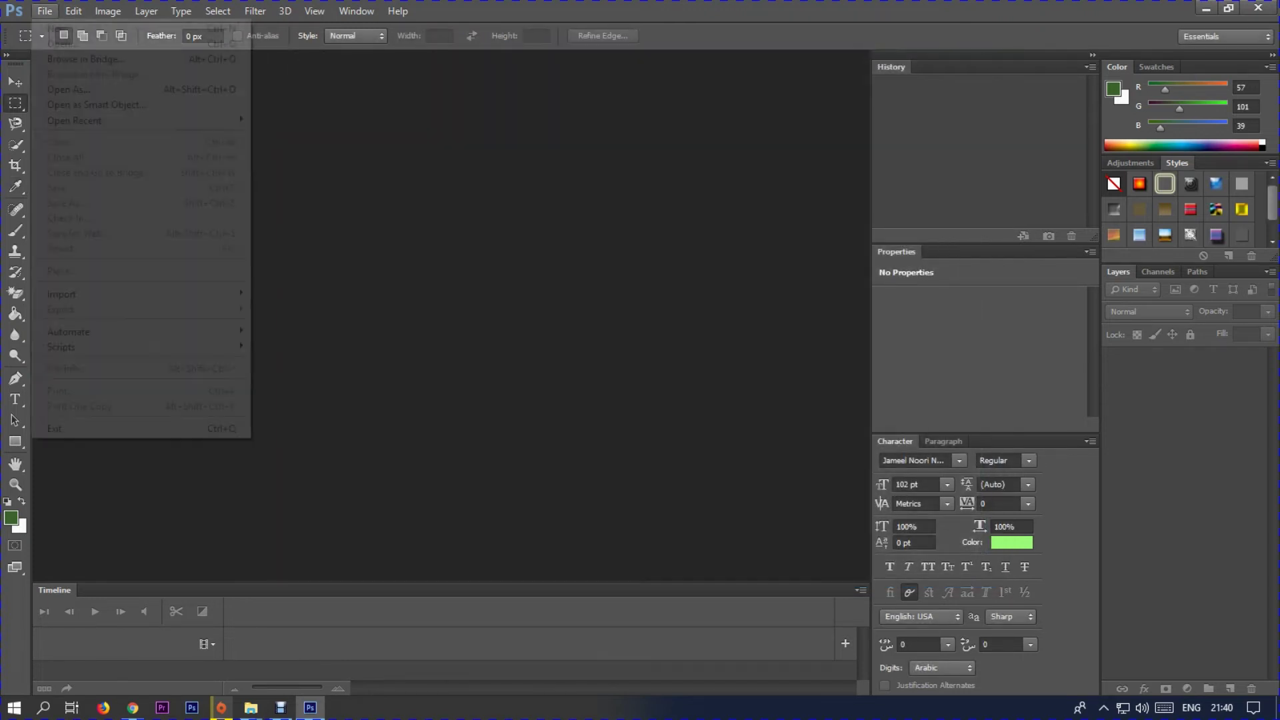
key("Return")
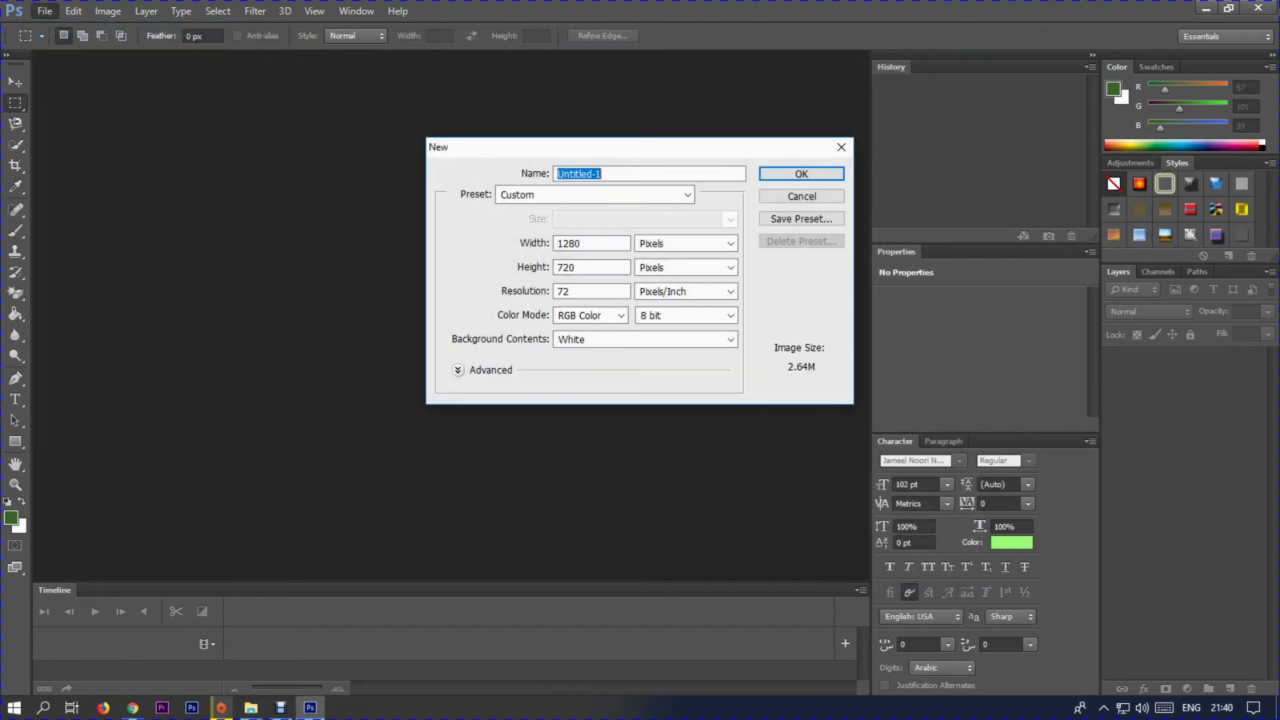
key("Return")
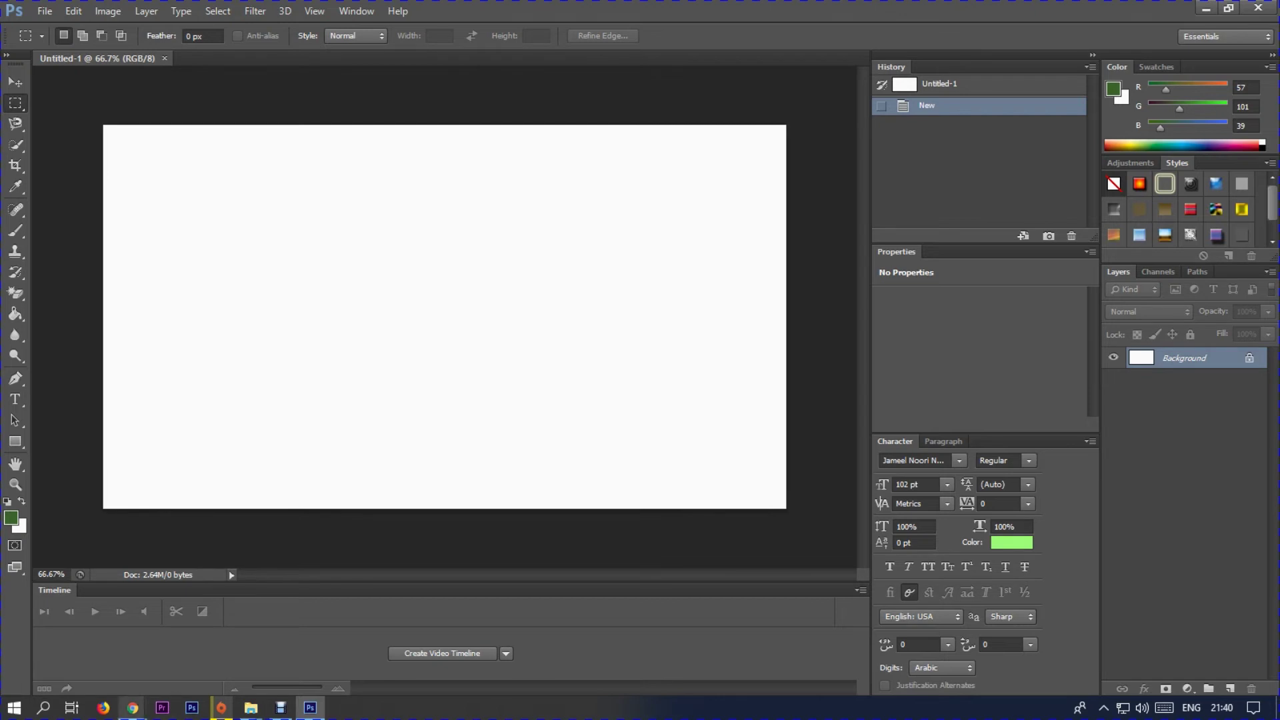
mouse_move(132, 708)
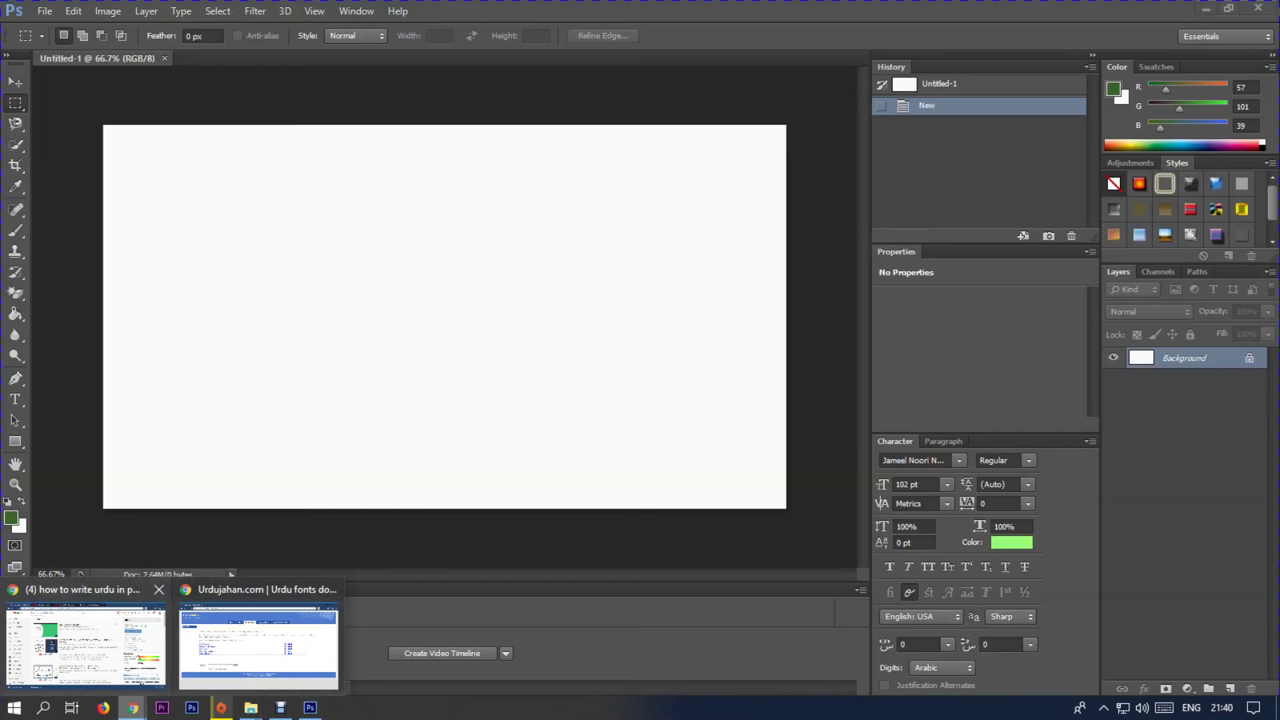
Step: Switch between Chrome windows and Photoshop to reach the 'english to urdu' Google Search tab
left_click(86, 643)
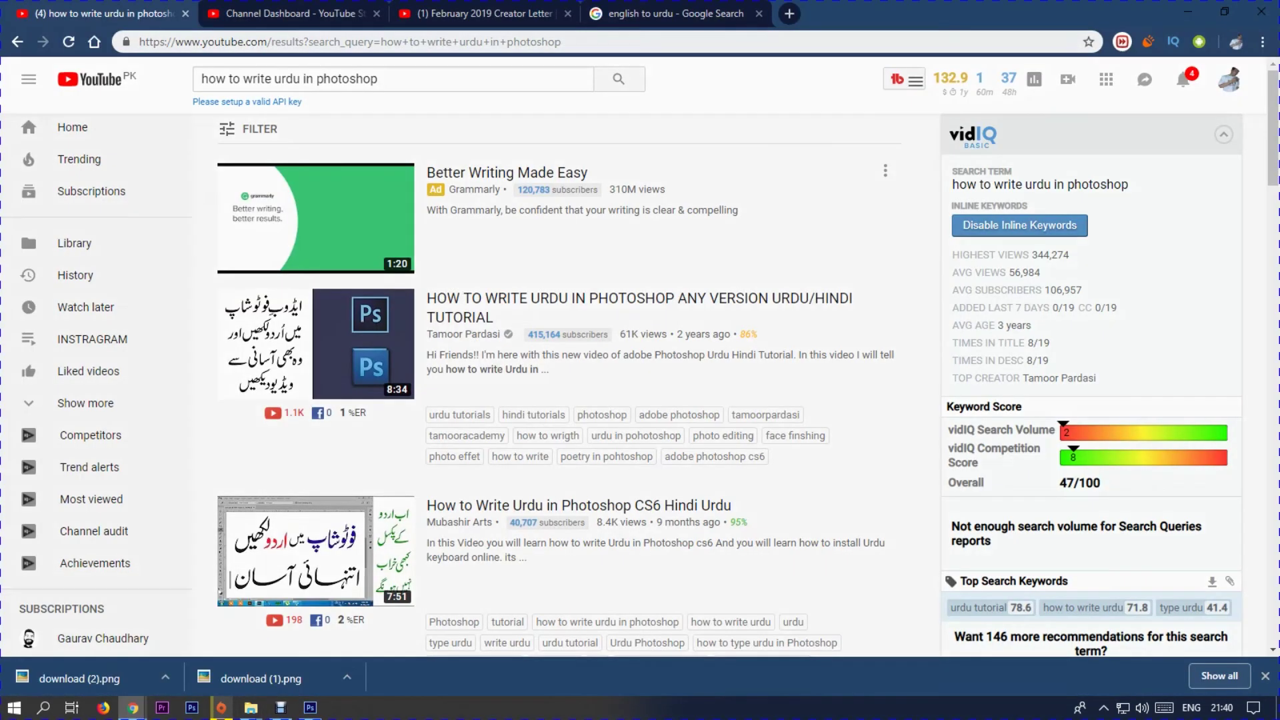
left_click(666, 13)
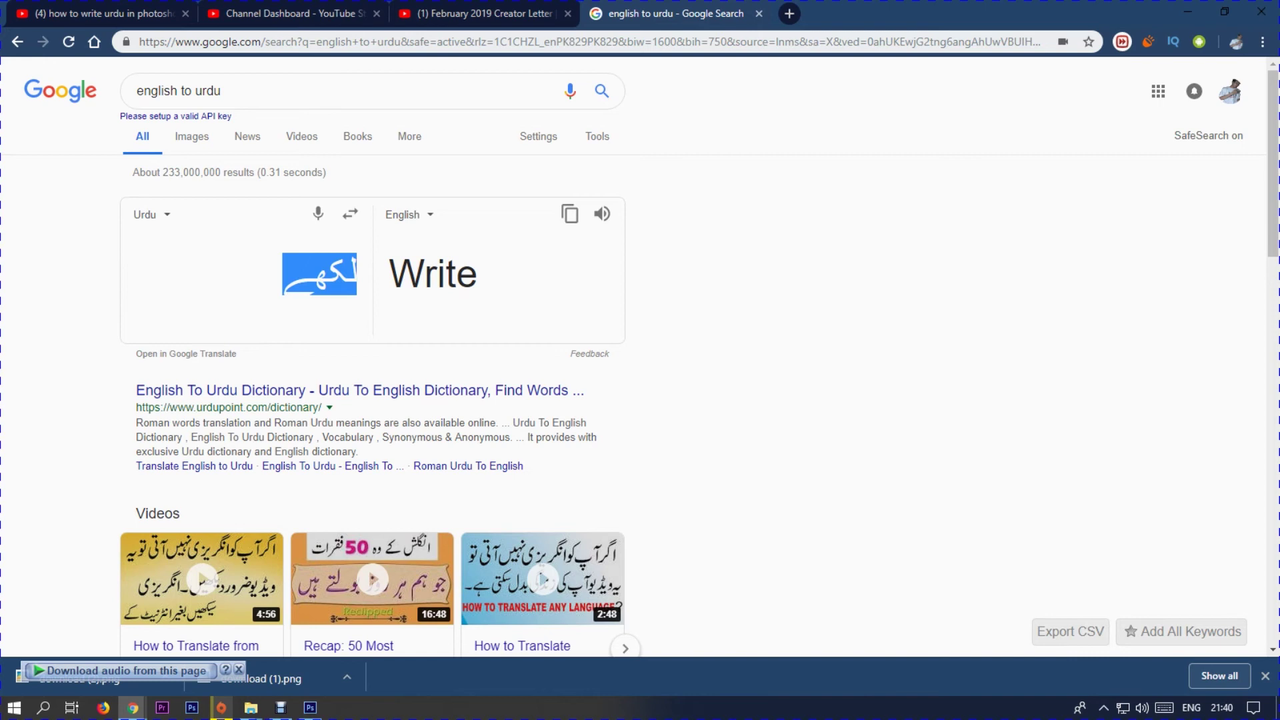
left_click(310, 707)
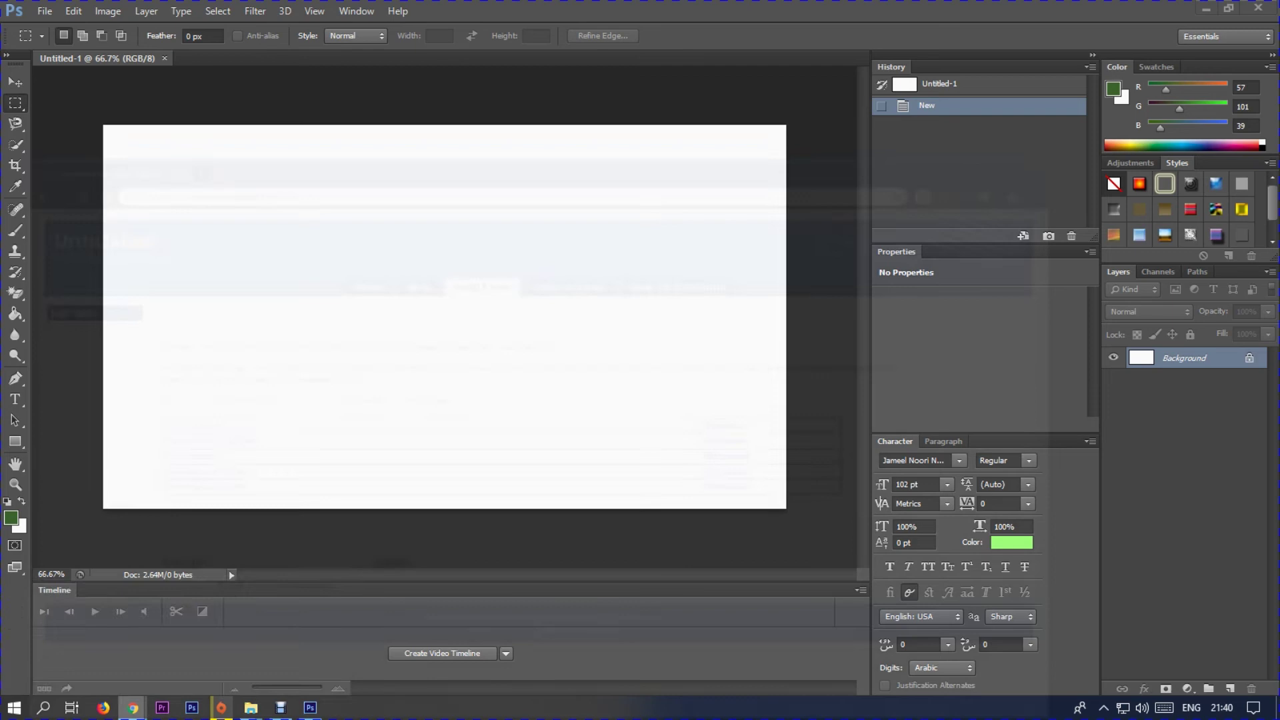
left_click(260, 640)
left_click(85, 640)
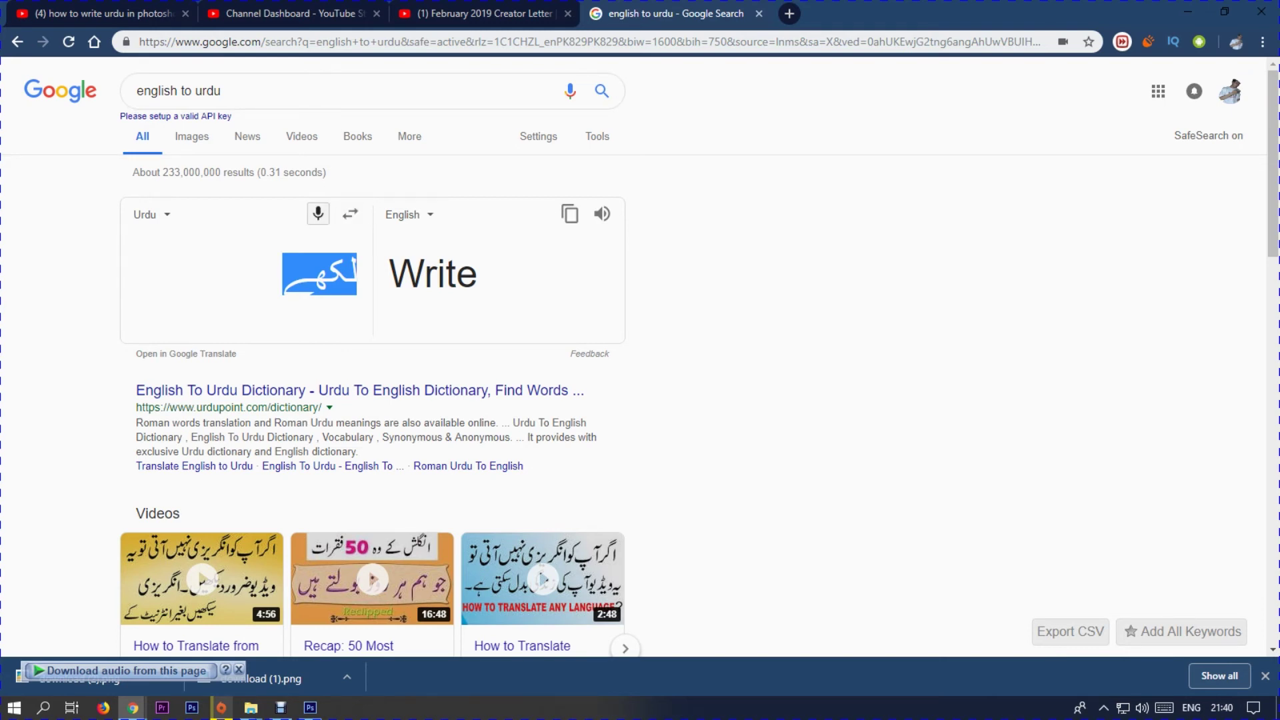
Step: Speak 'کیا حال ہے آپ کا' into the Urdu translator and copy the resulting Urdu text
left_click(318, 213)
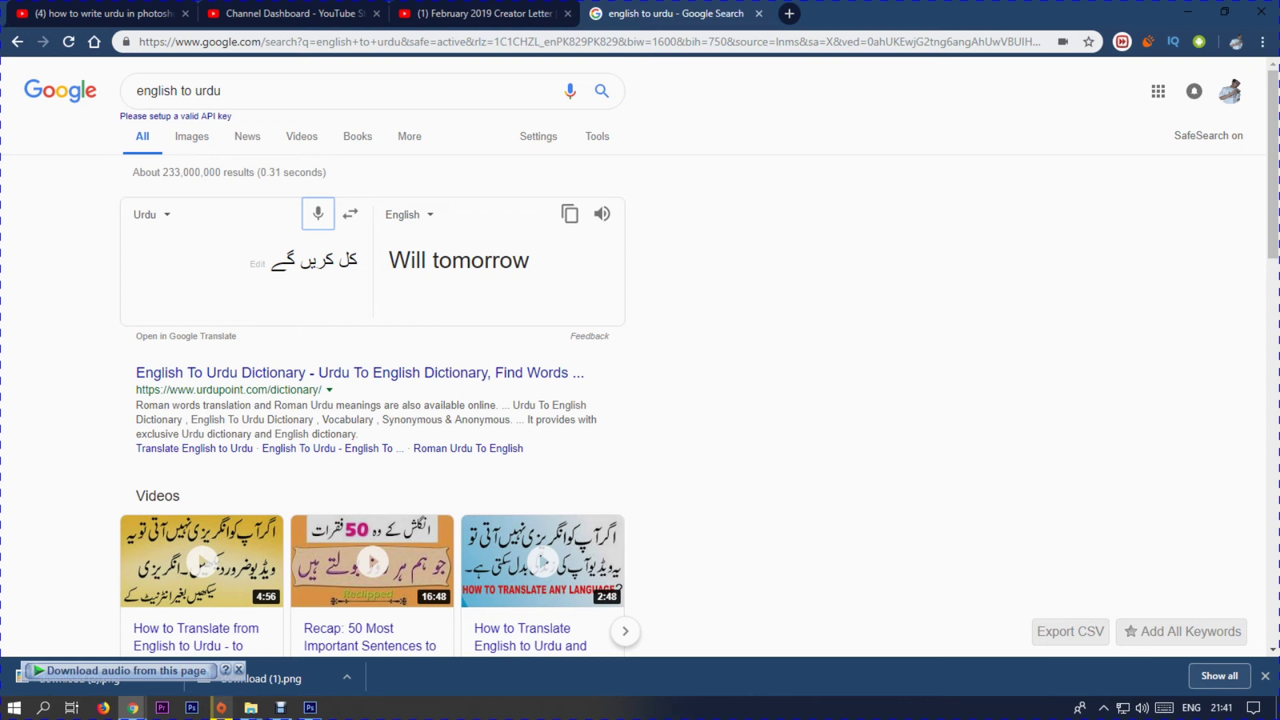
left_click(318, 213)
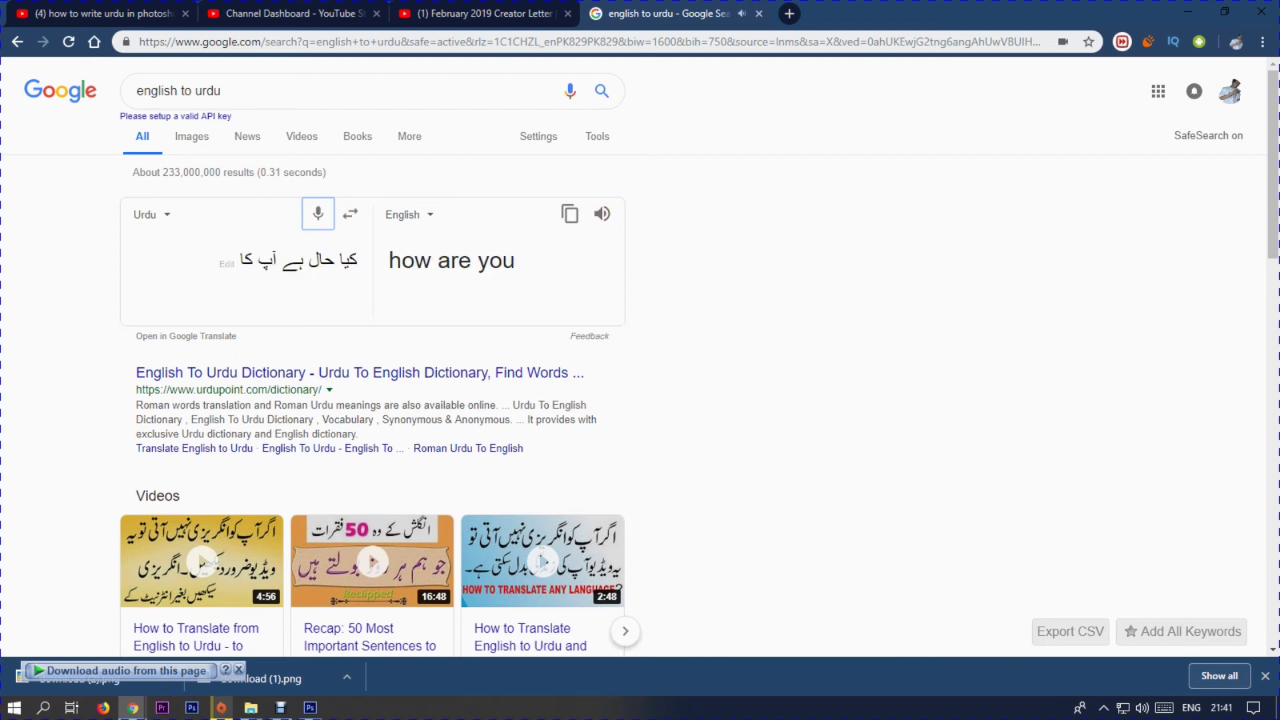
left_click_drag(360, 260, 240, 260)
right_click(284, 268)
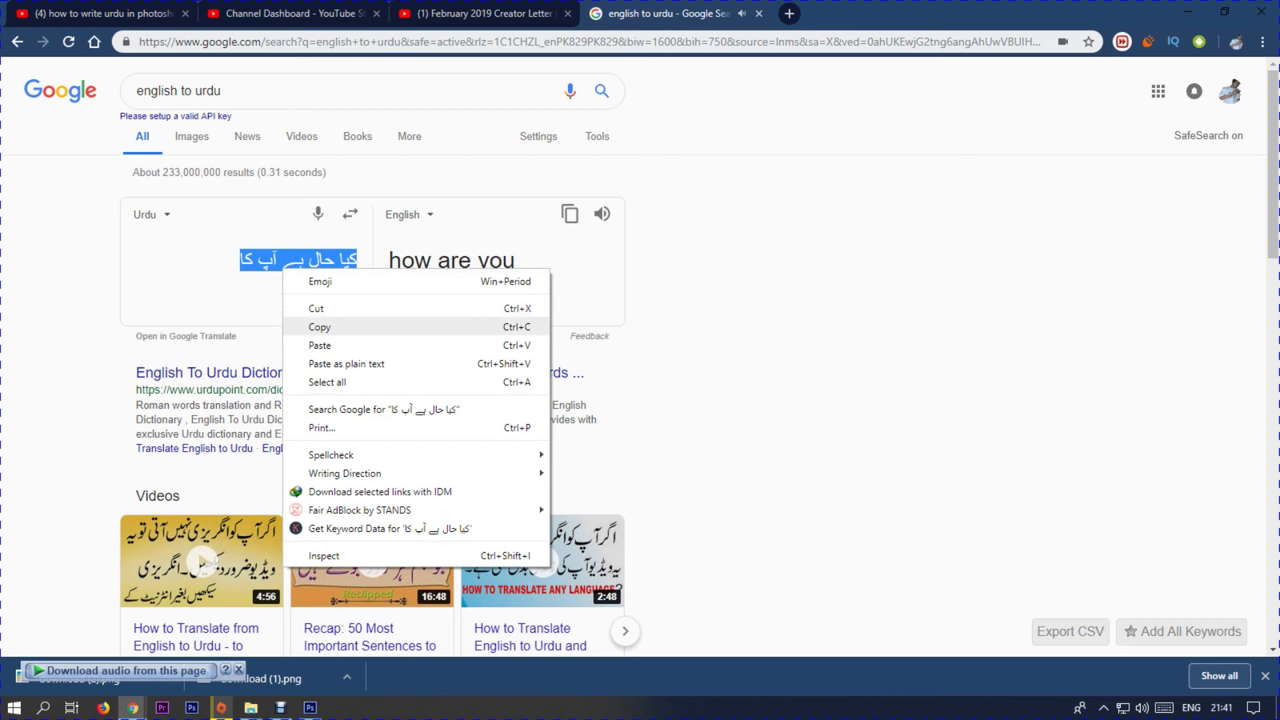
left_click(319, 326)
left_click(310, 707)
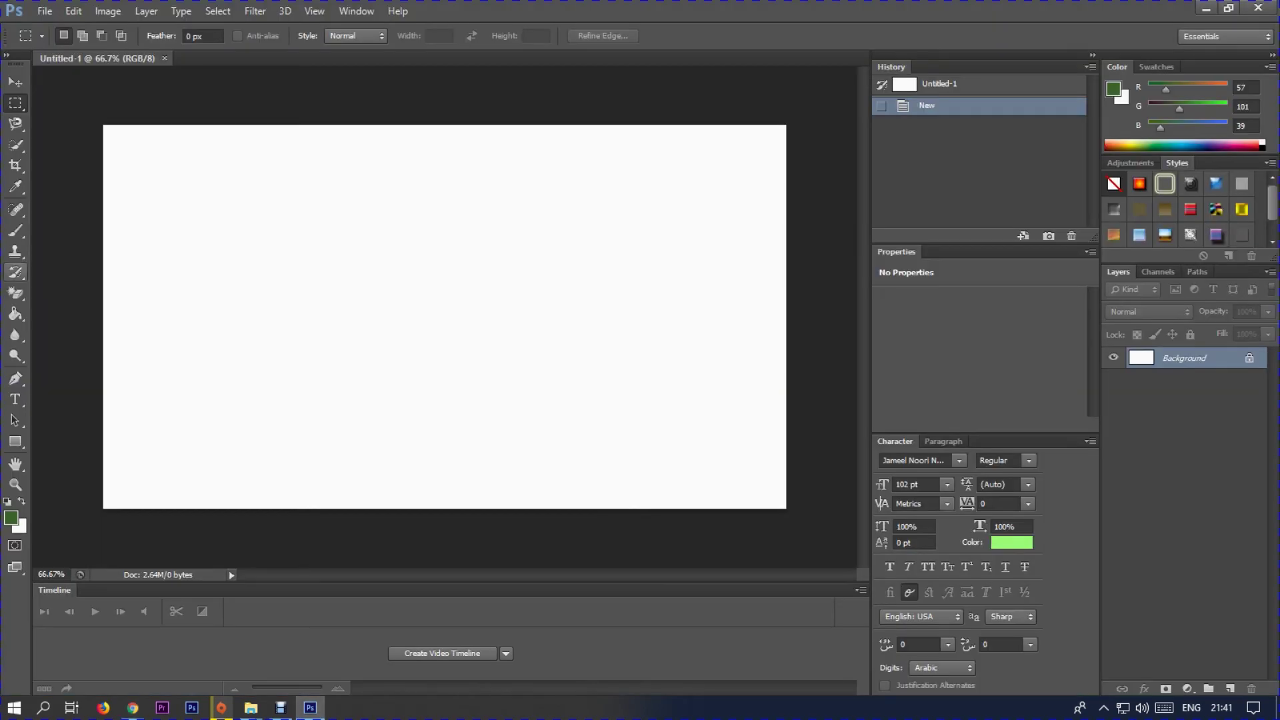
Step: Paste the copied Urdu sentence کیا حال ہے آپ کا onto the canvas with the Type tool
left_click(15, 399)
left_click(529, 294)
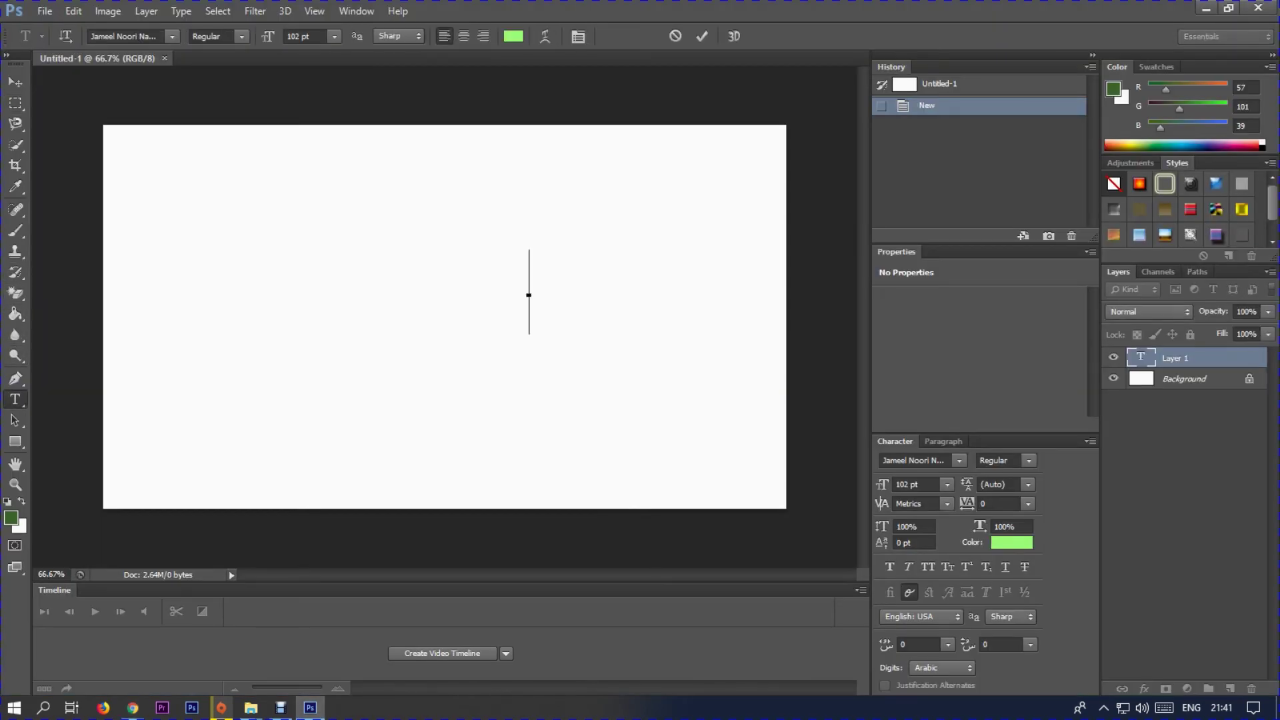
key("super+space")
key("super+space")
right_click(530, 284)
left_click(560, 354)
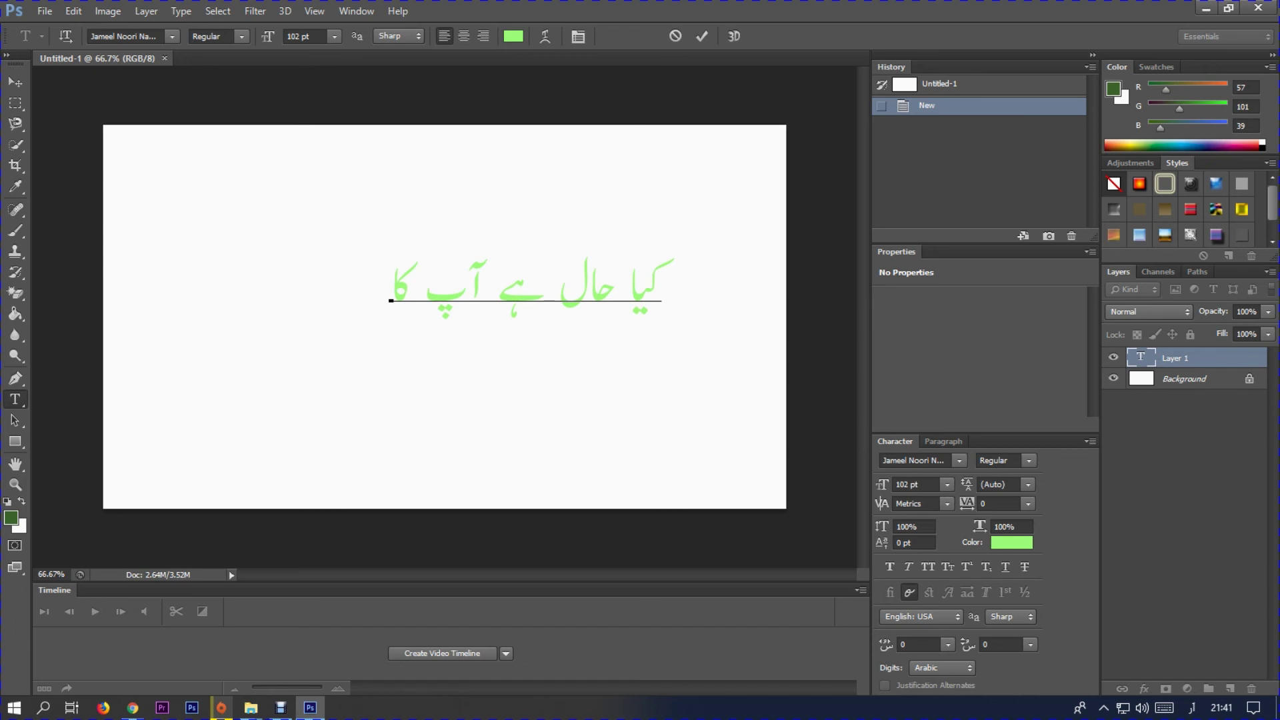
key("ctrl+a")
left_click(641, 287)
Step: Browse the font list and keep Jameel Noori Nastaleeq as the text font
left_click(172, 36)
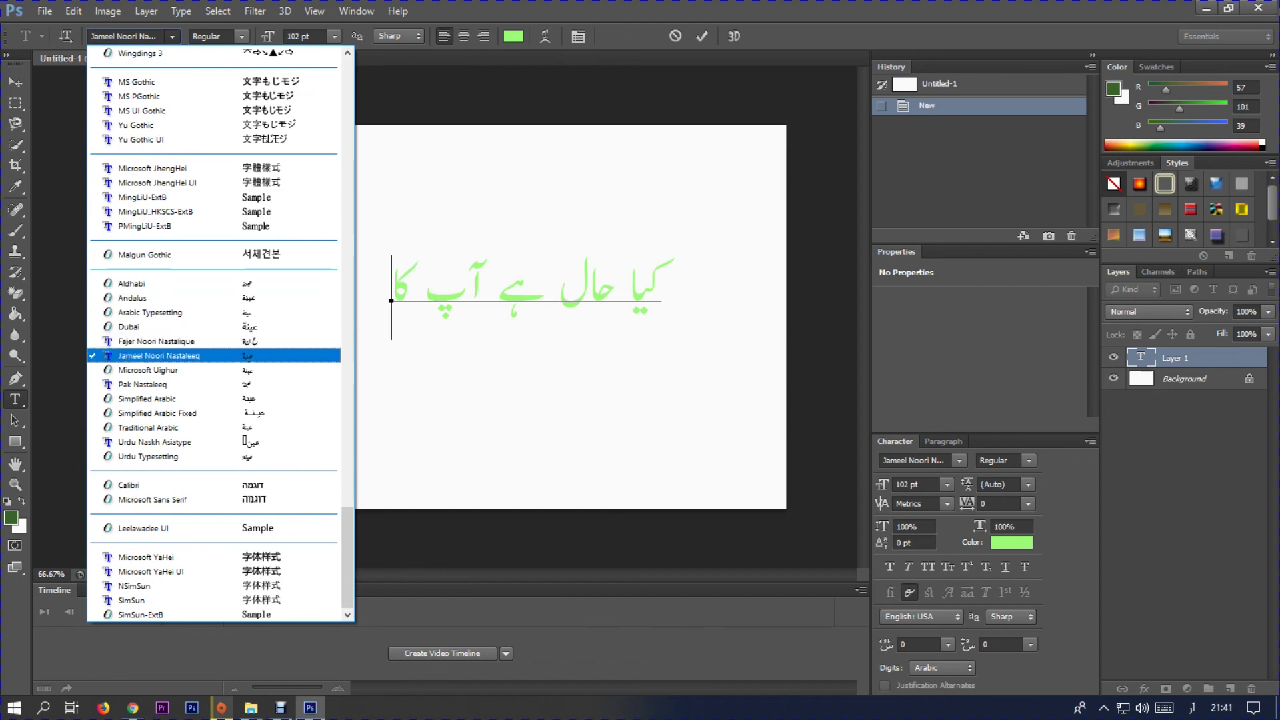
key("Down")
key("Down")
key("Down")
key("Down")
key("Down")
key("Down")
key("Down")
key("Up")
key("Escape")
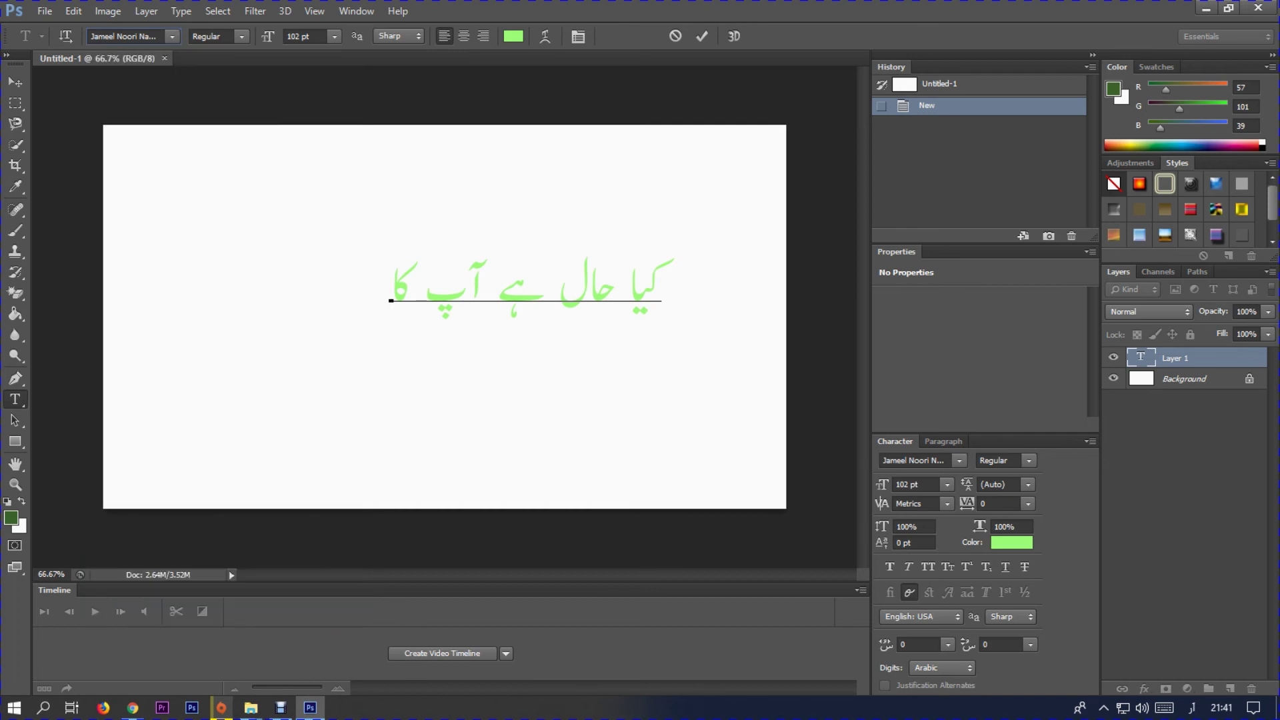
Step: Color the whole Urdu sentence 050d02 near-black and commit the type layer
key("ctrl+a")
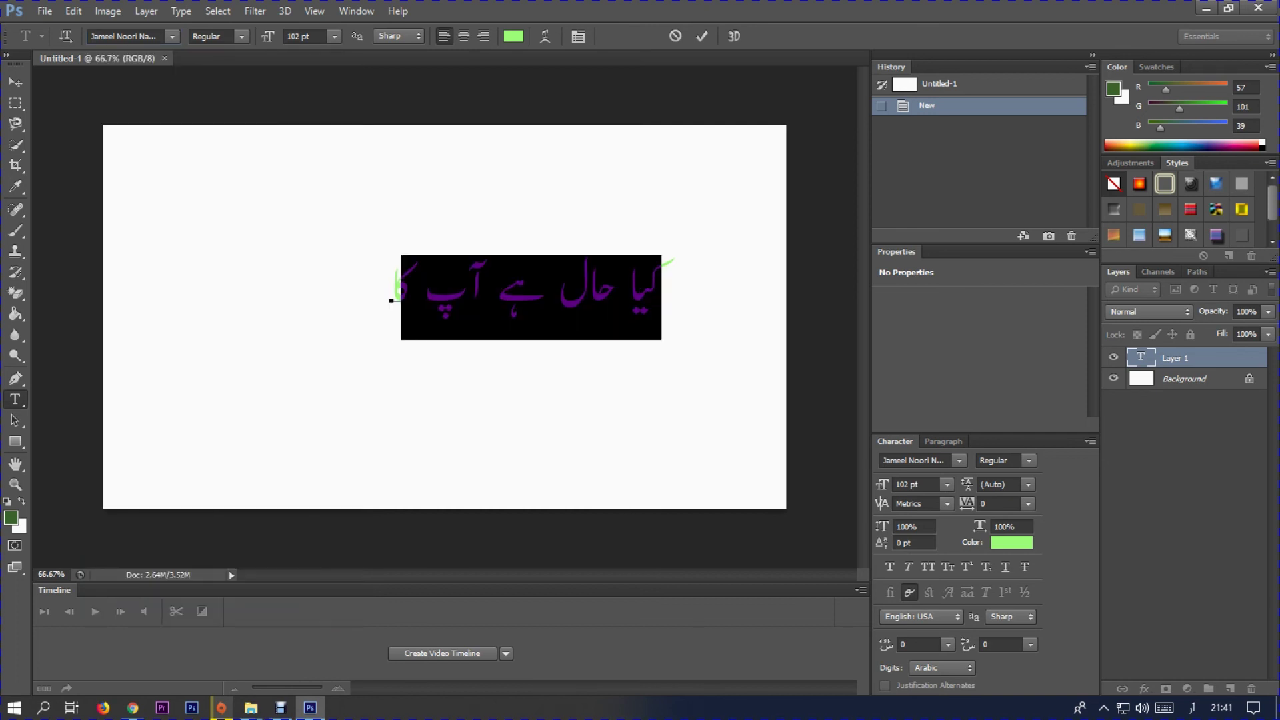
left_click(514, 36)
type("050d02")
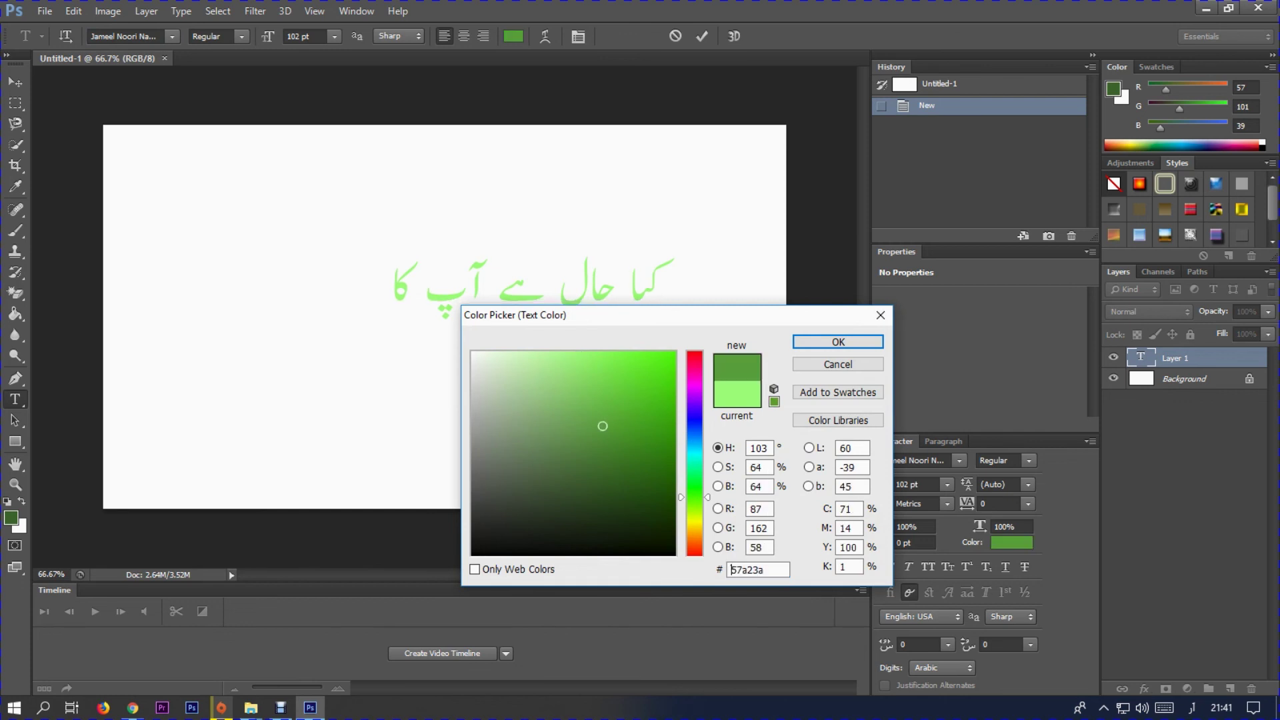
key("Return")
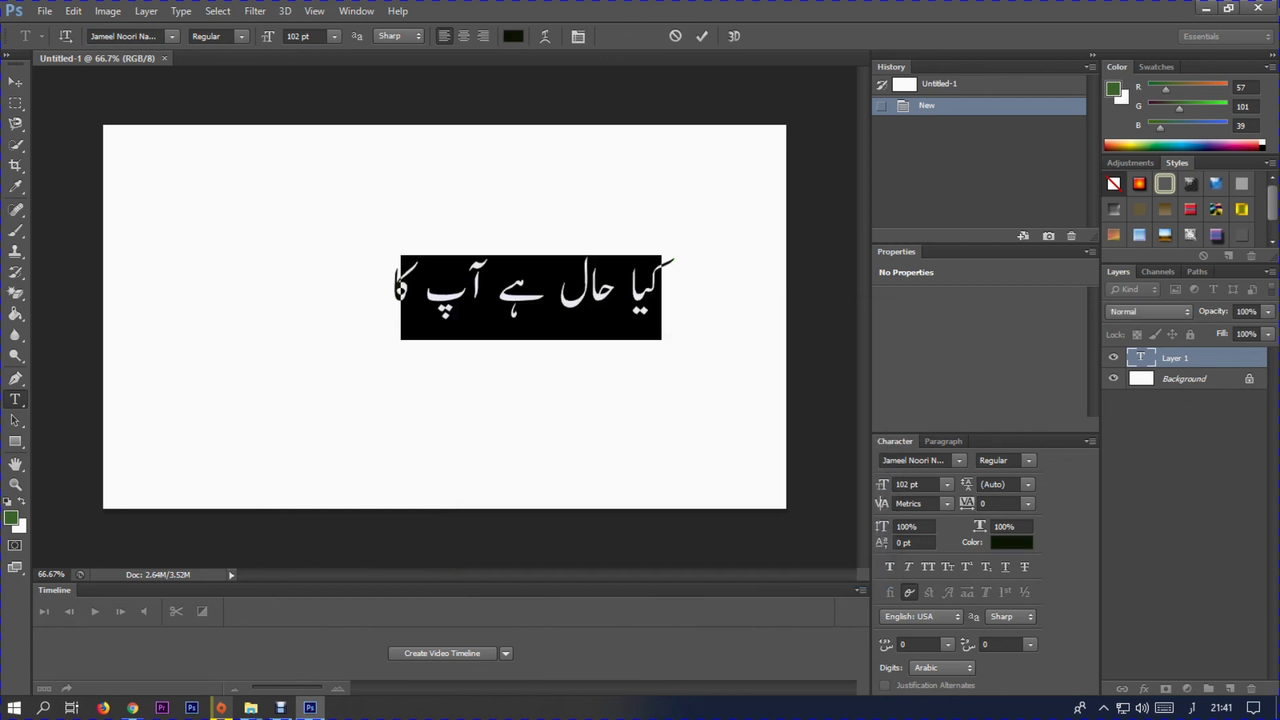
key("ctrl+Return")
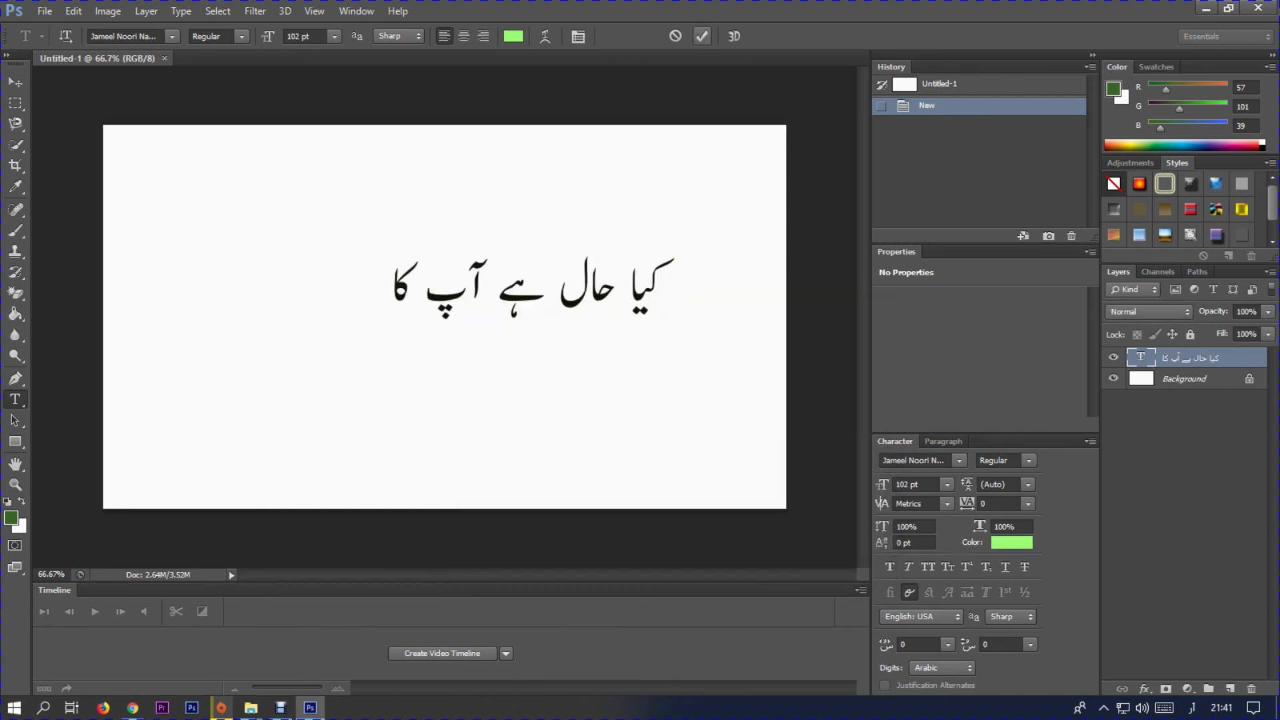